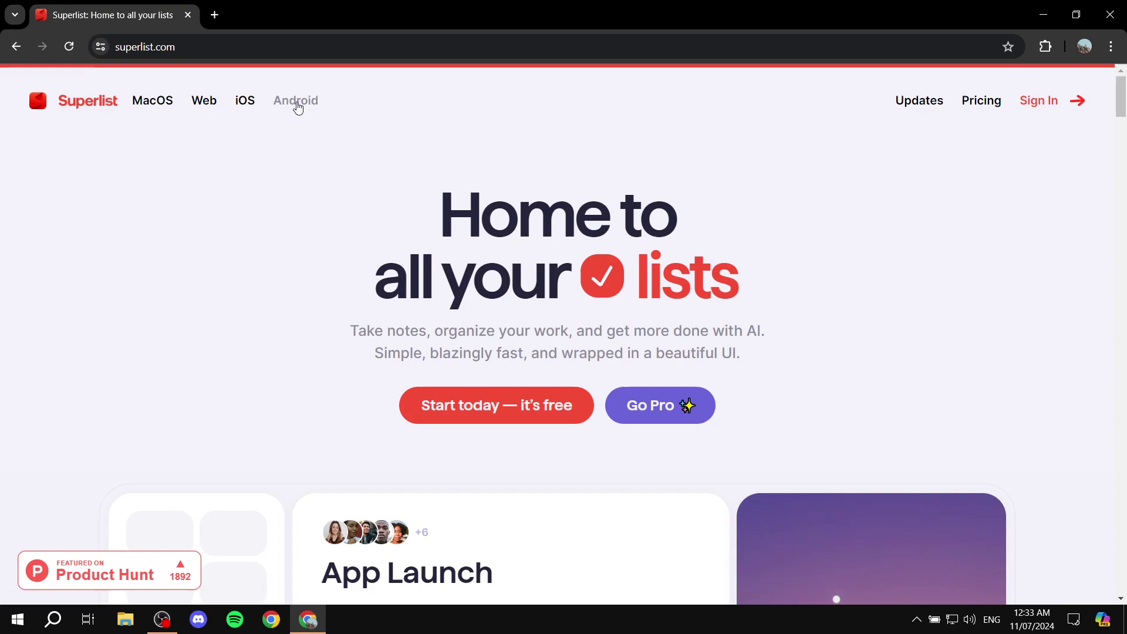
click(298, 105)
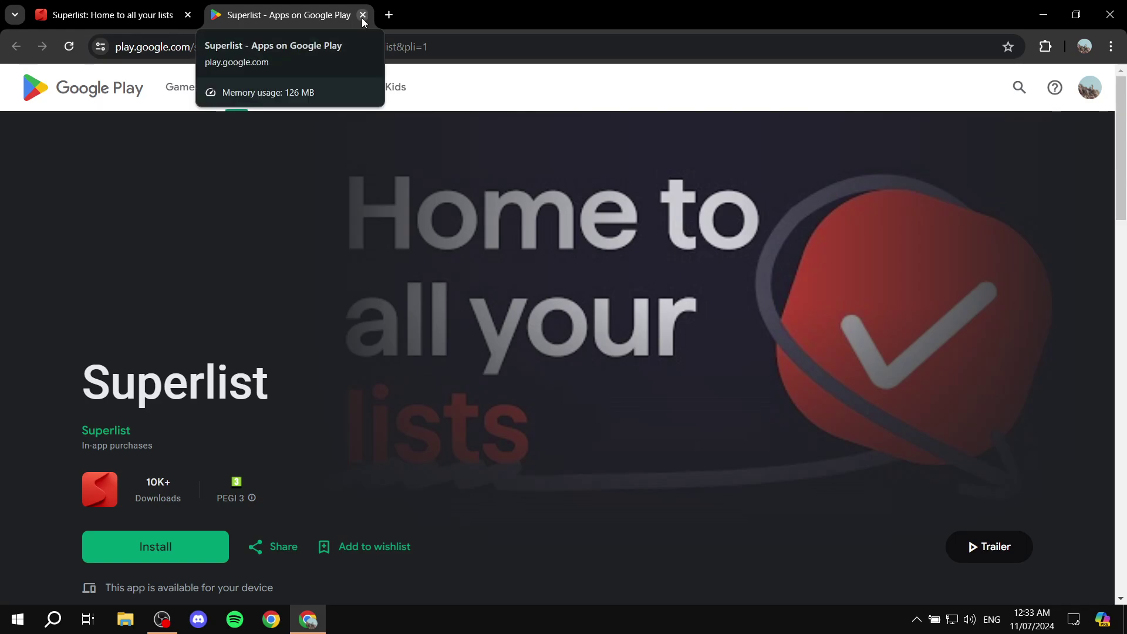
click(363, 15)
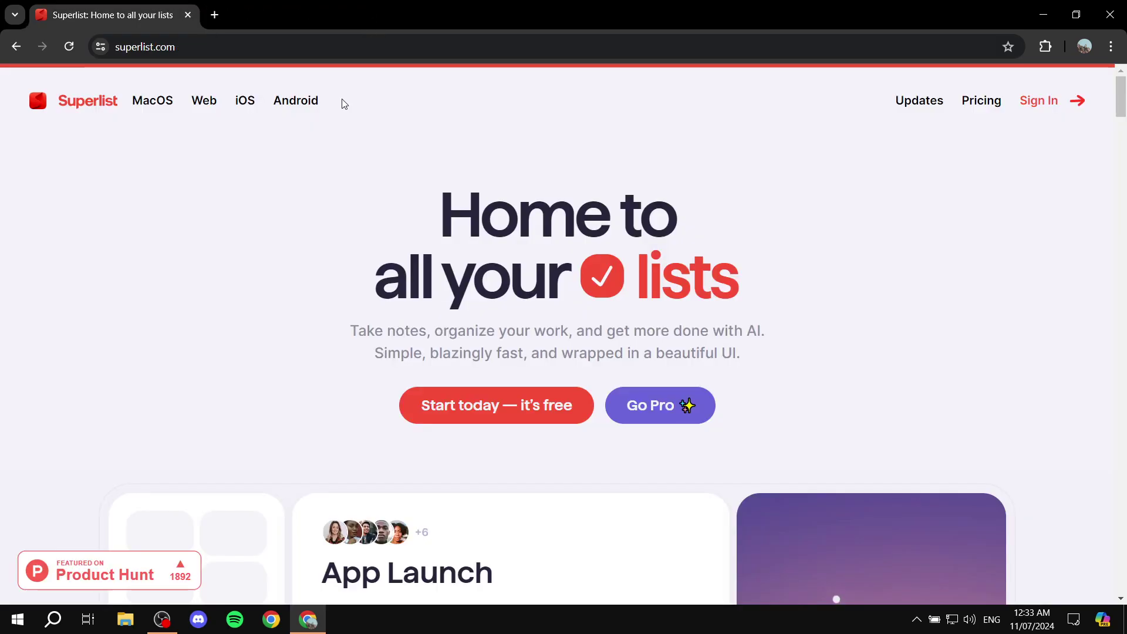
Step: Open the Pricing page and scroll the plans, highlighting the Pro plan's AI list creation feature
click(978, 106)
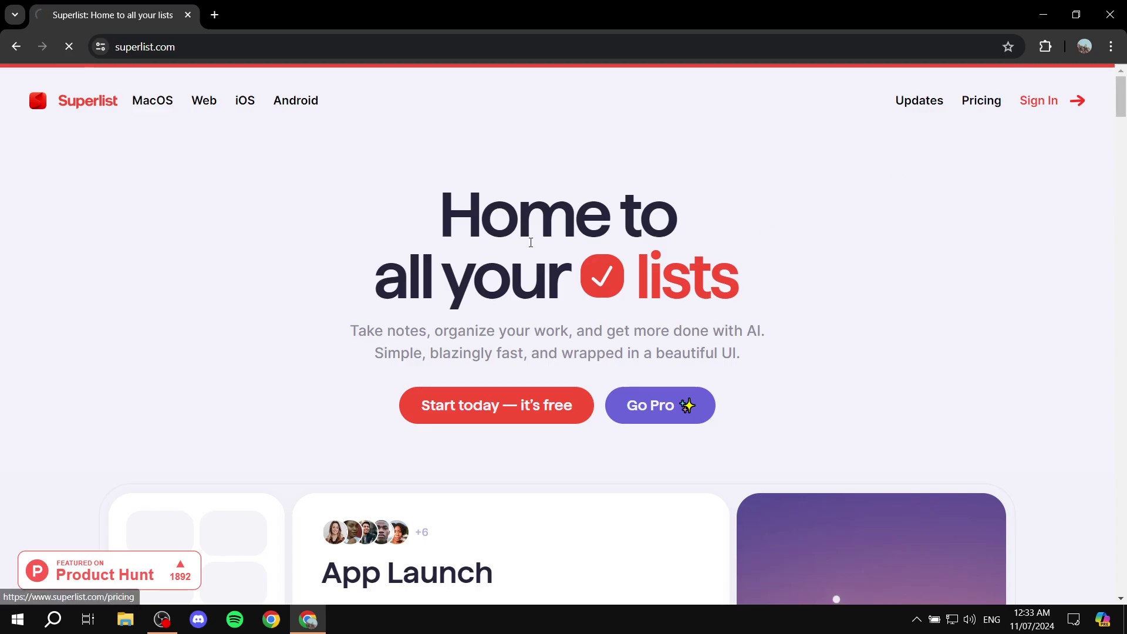
scroll(536, 252, down, 2)
scroll(536, 252, down, 2)
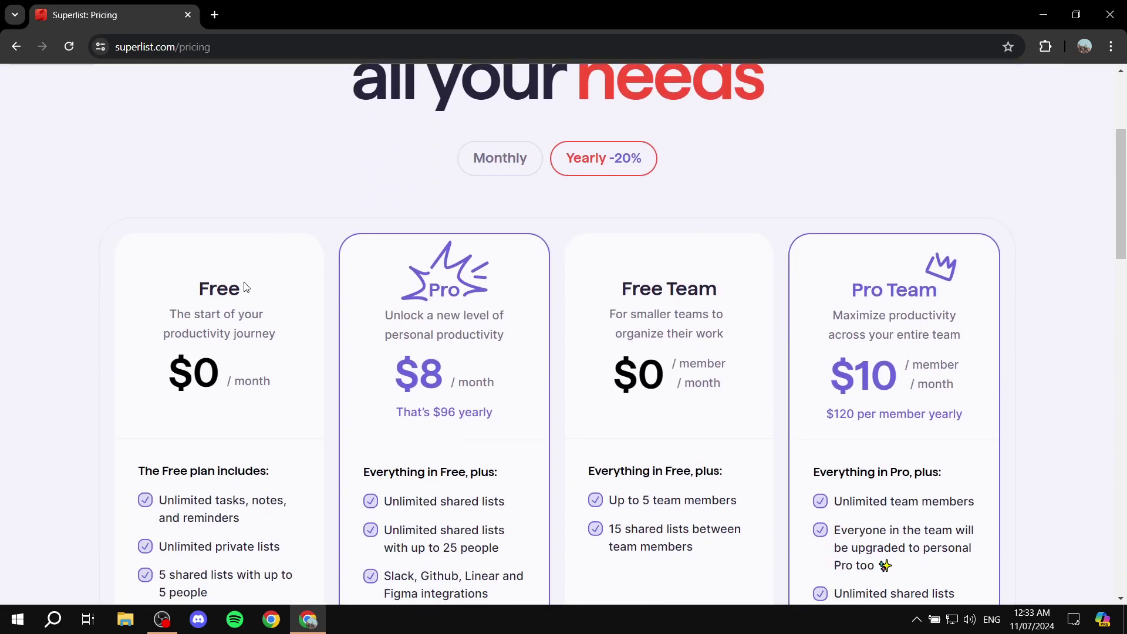
drag(197, 286, 280, 287)
scroll(279, 287, down, 1)
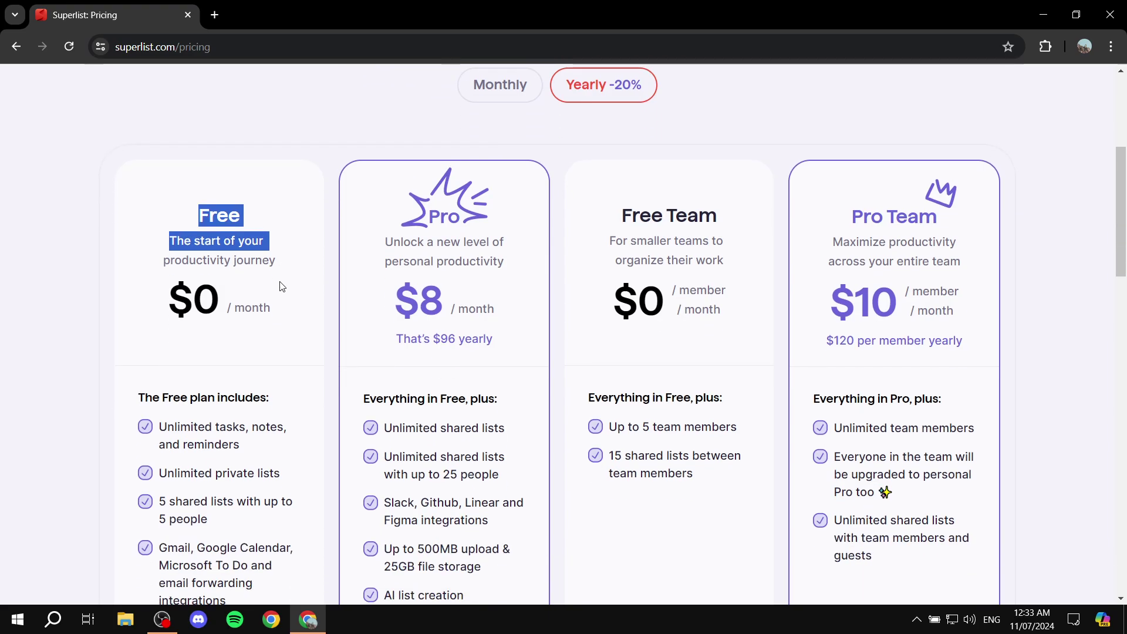
click(282, 286)
scroll(467, 263, down, 1)
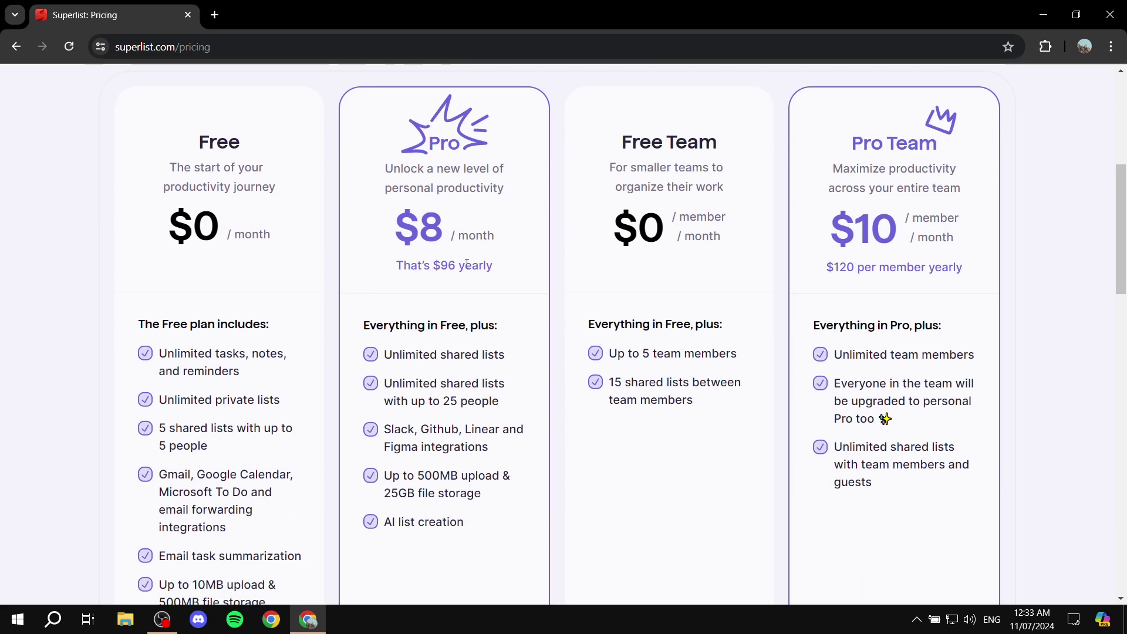
drag(385, 522, 475, 530)
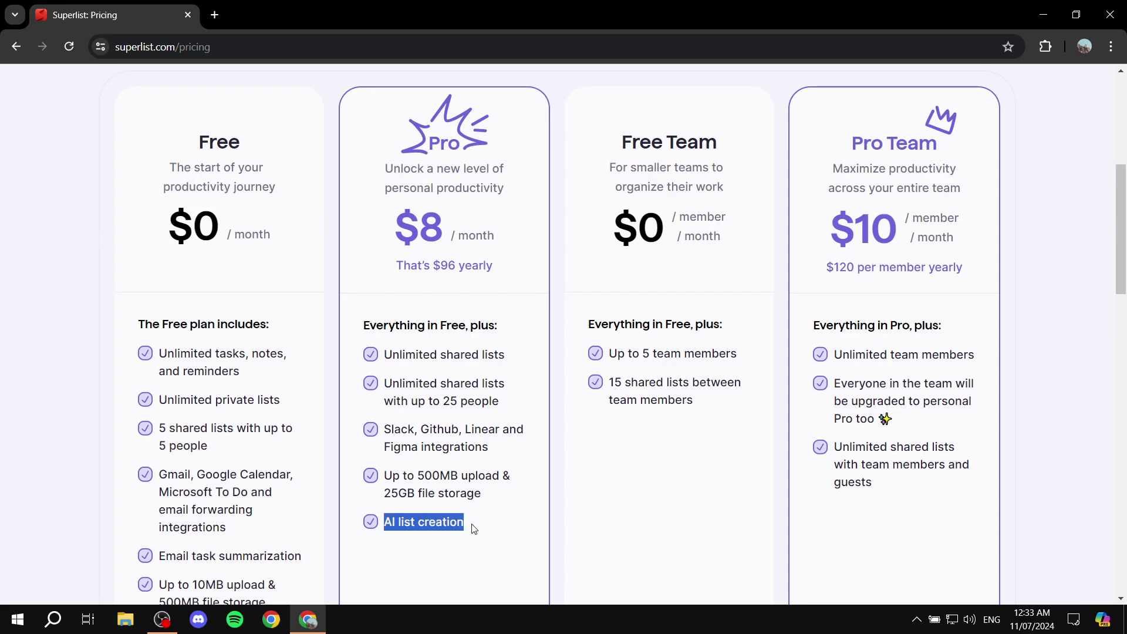
click(474, 530)
Step: Highlight and review the Free, Pro, Free Team and Pro Team plan titles and descriptions
scroll(276, 210, up, 1)
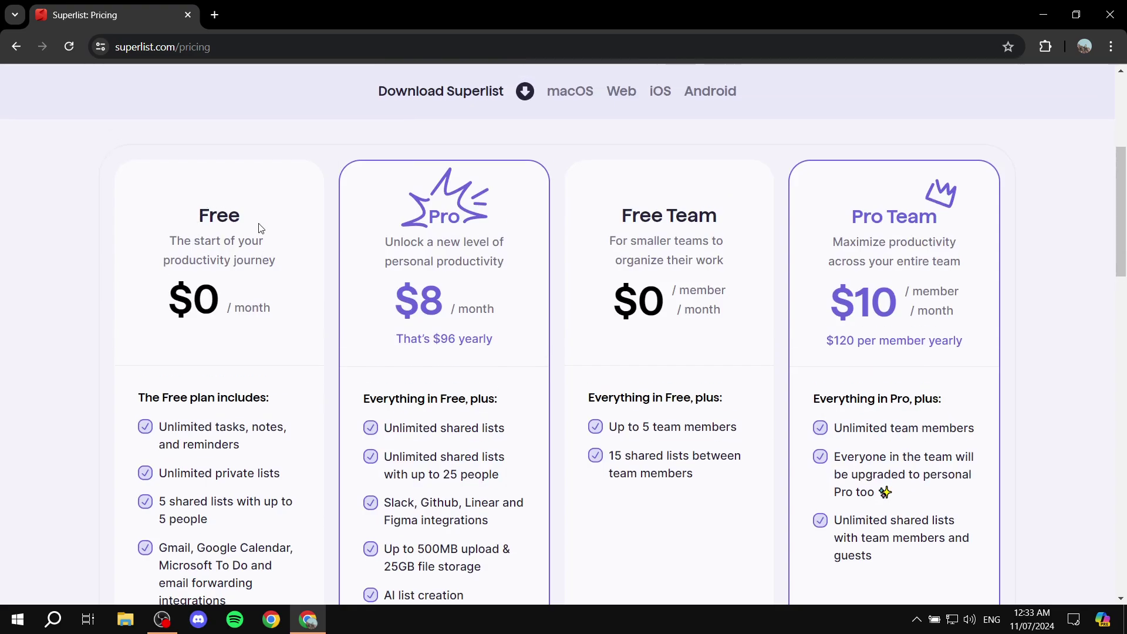
scroll(302, 307, down, 5)
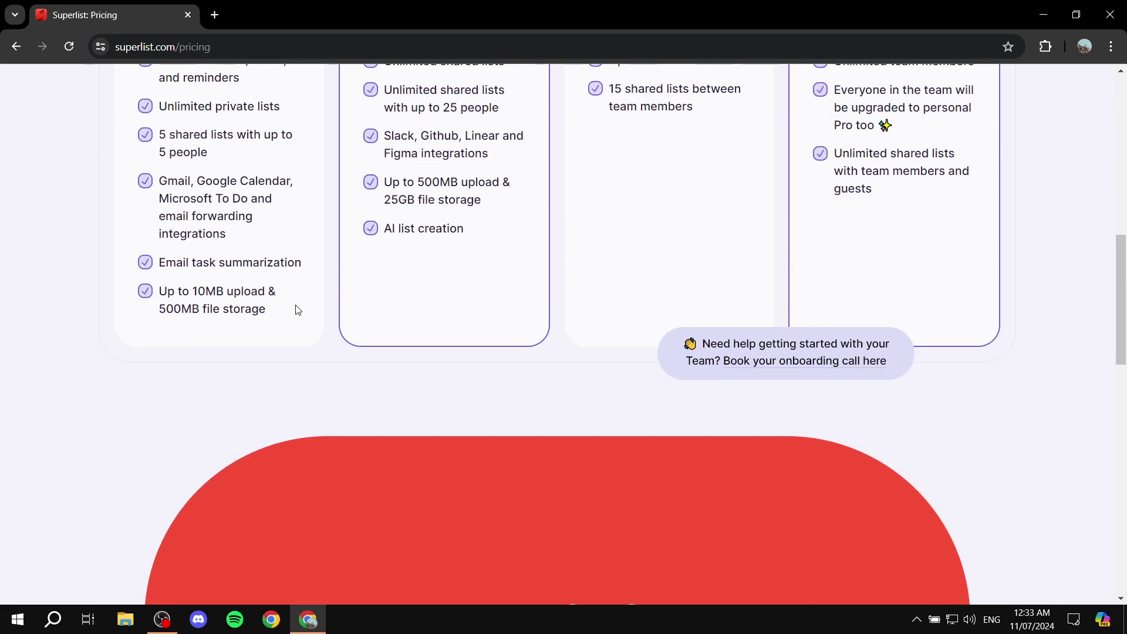
scroll(277, 290, up, 7)
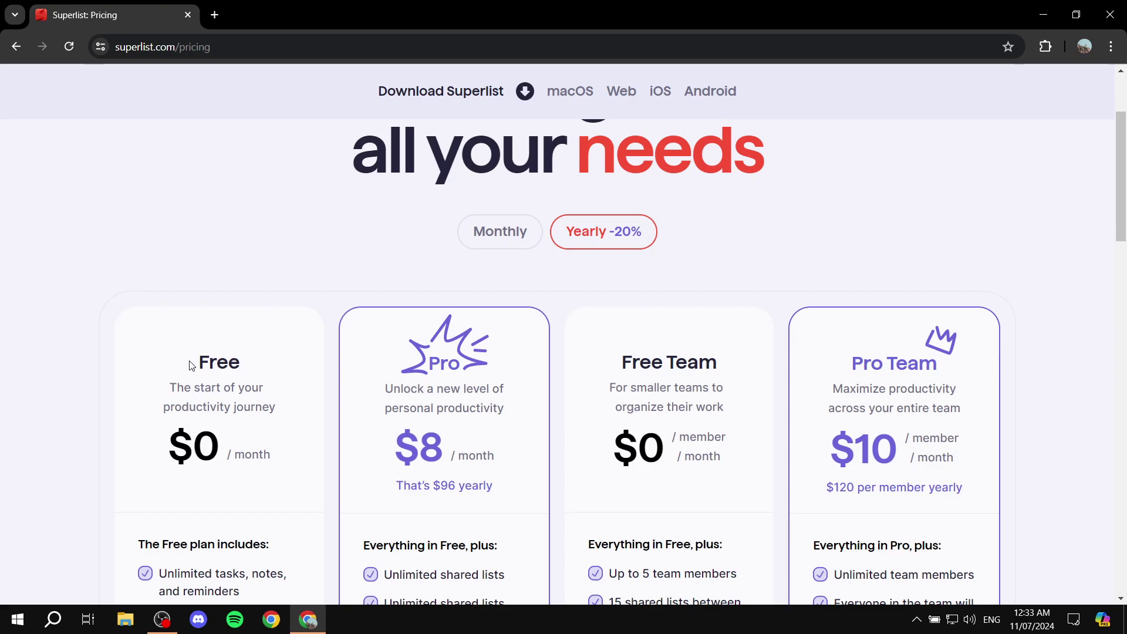
drag(190, 361, 289, 414)
drag(376, 385, 530, 414)
click(530, 414)
drag(615, 356, 734, 405)
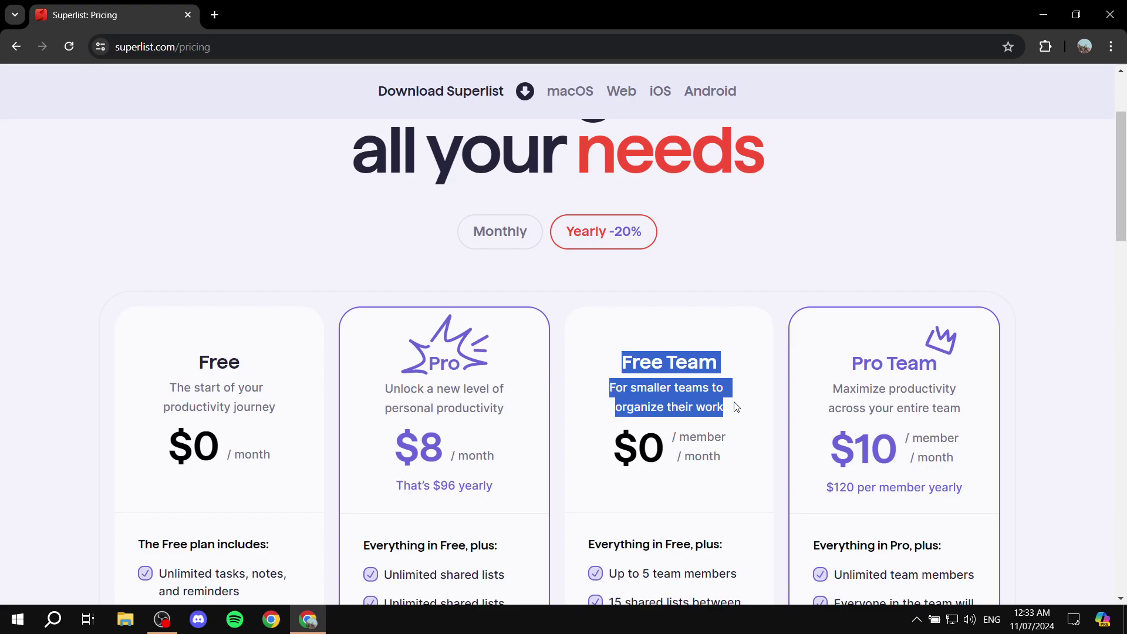
click(734, 405)
drag(850, 370, 981, 410)
click(767, 418)
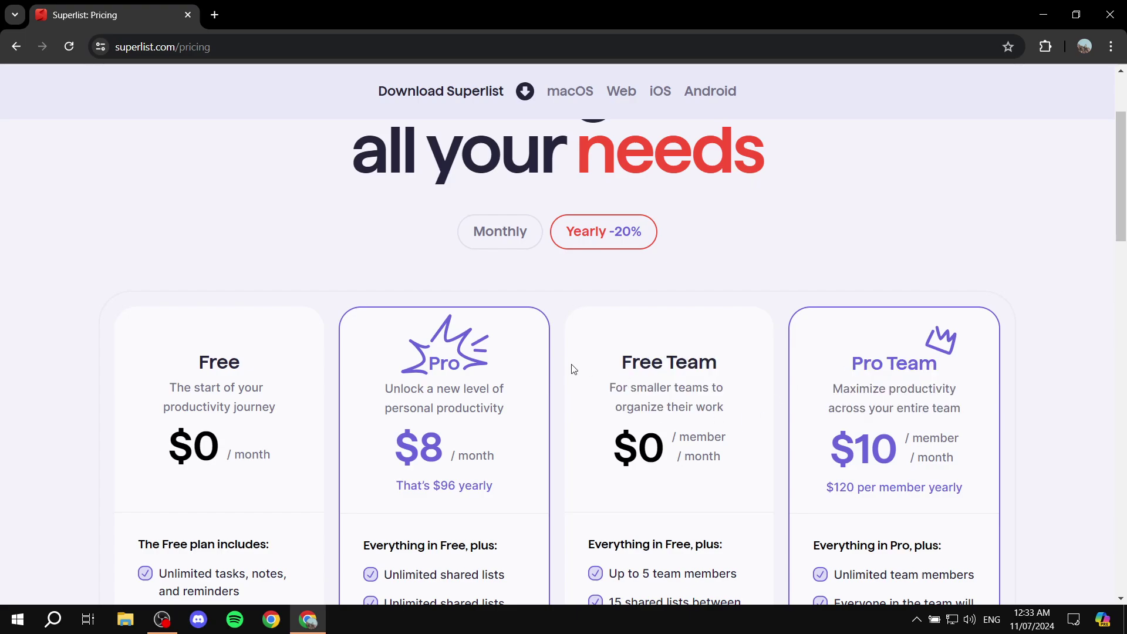
drag(575, 368, 730, 368)
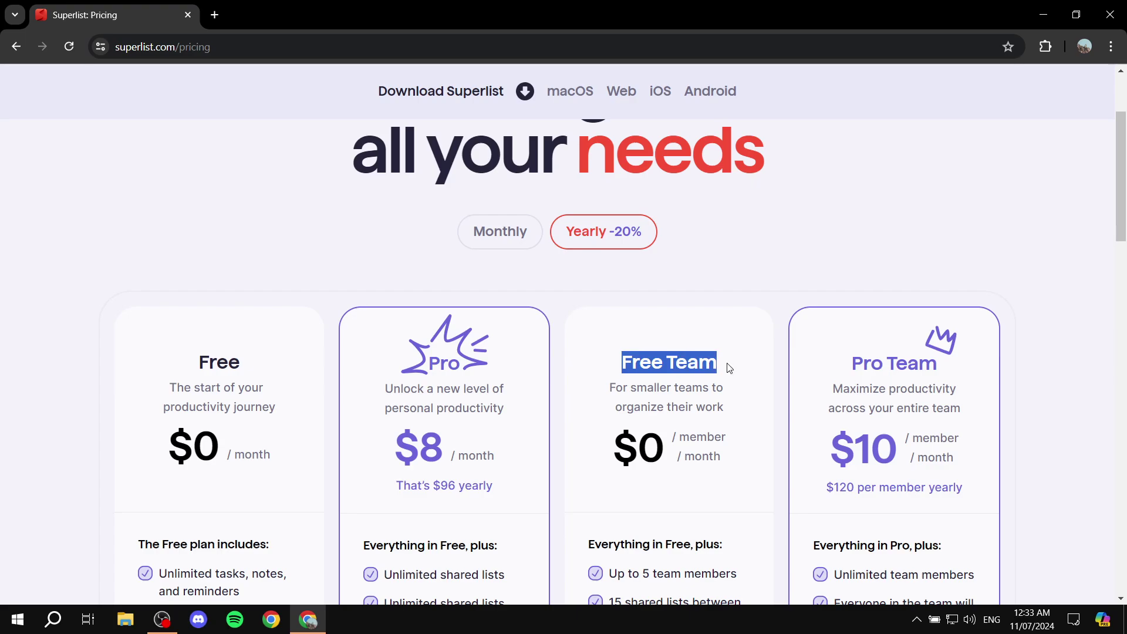
click(731, 369)
Step: Review the Free Team features 'Up to 5 team members' and '15 shared lists'
scroll(737, 370, down, 1)
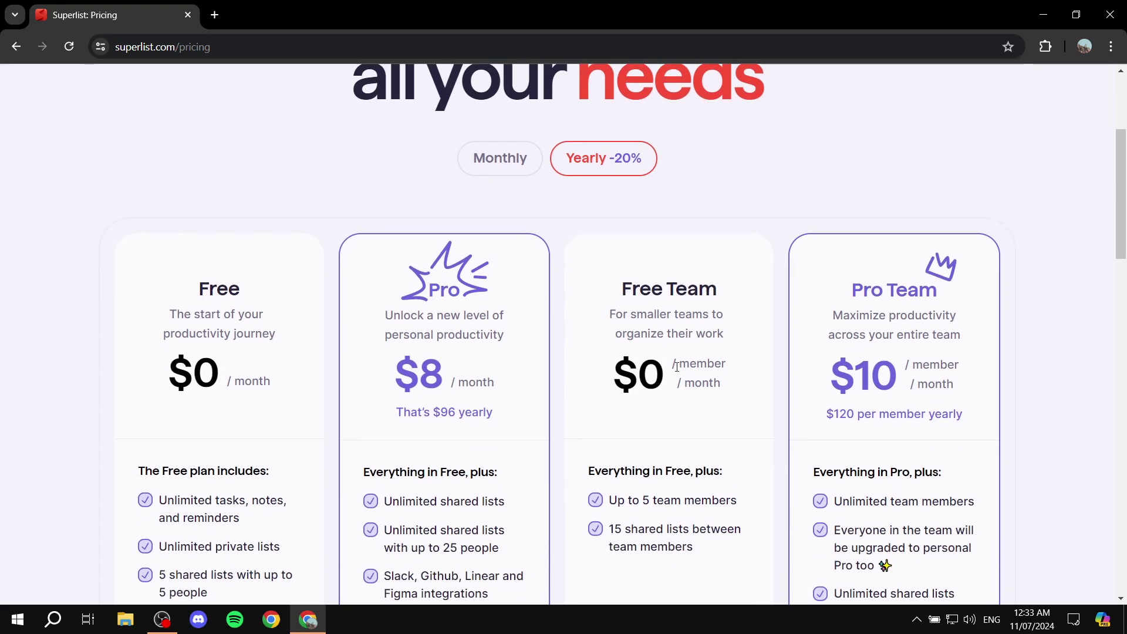
drag(609, 501, 742, 503)
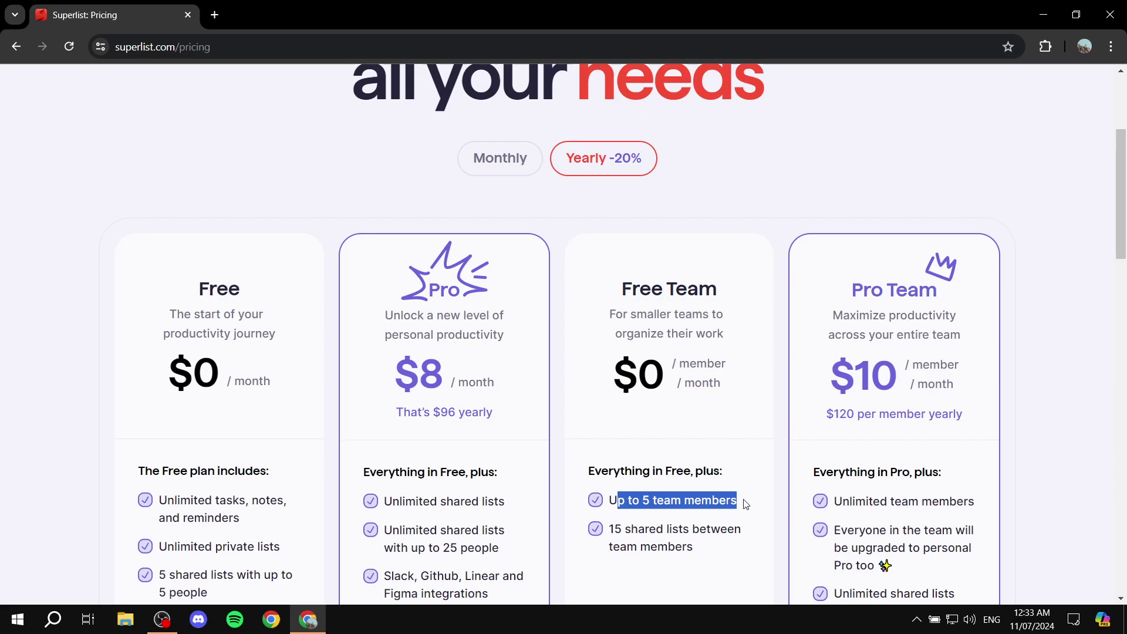
click(692, 529)
drag(611, 529, 717, 546)
click(767, 496)
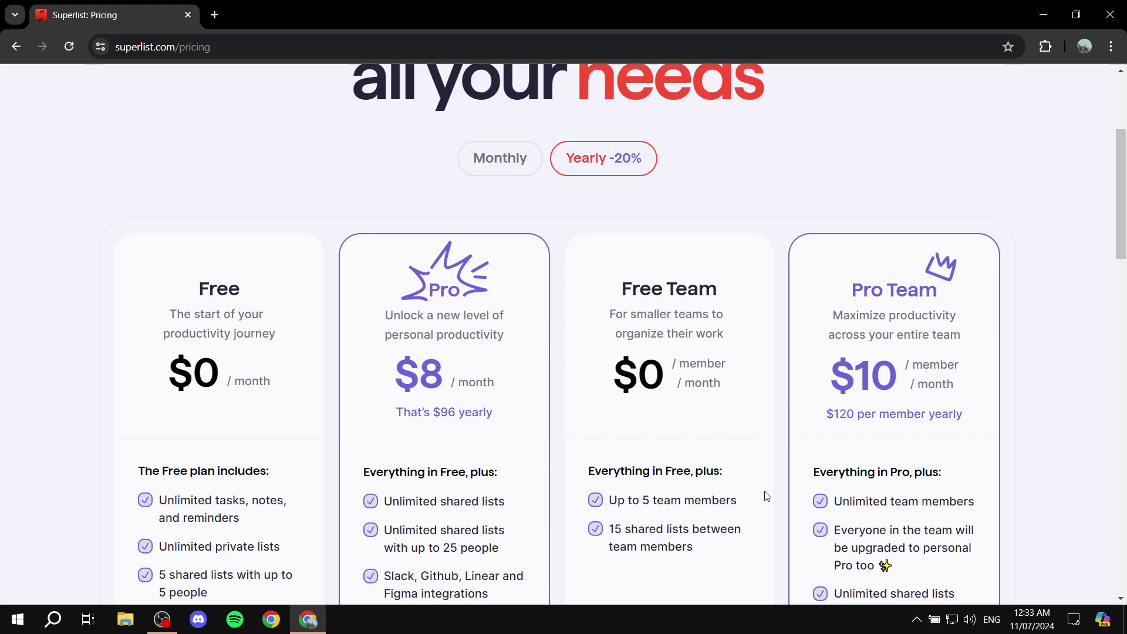
scroll(932, 327, down, 4)
scroll(954, 344, up, 5)
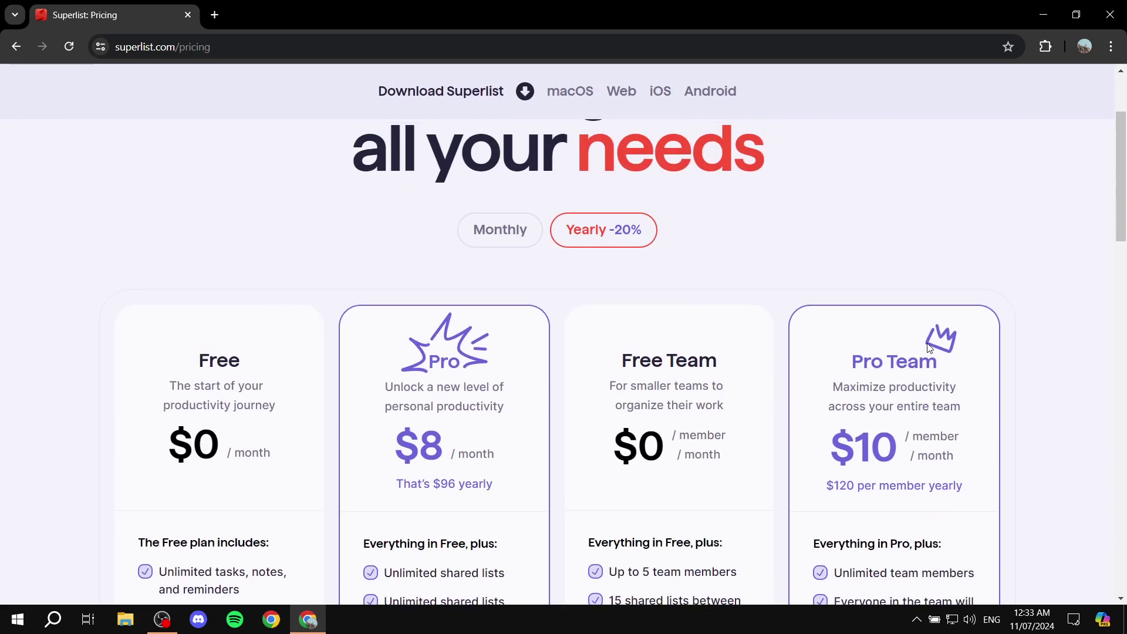
scroll(798, 271, up, 3)
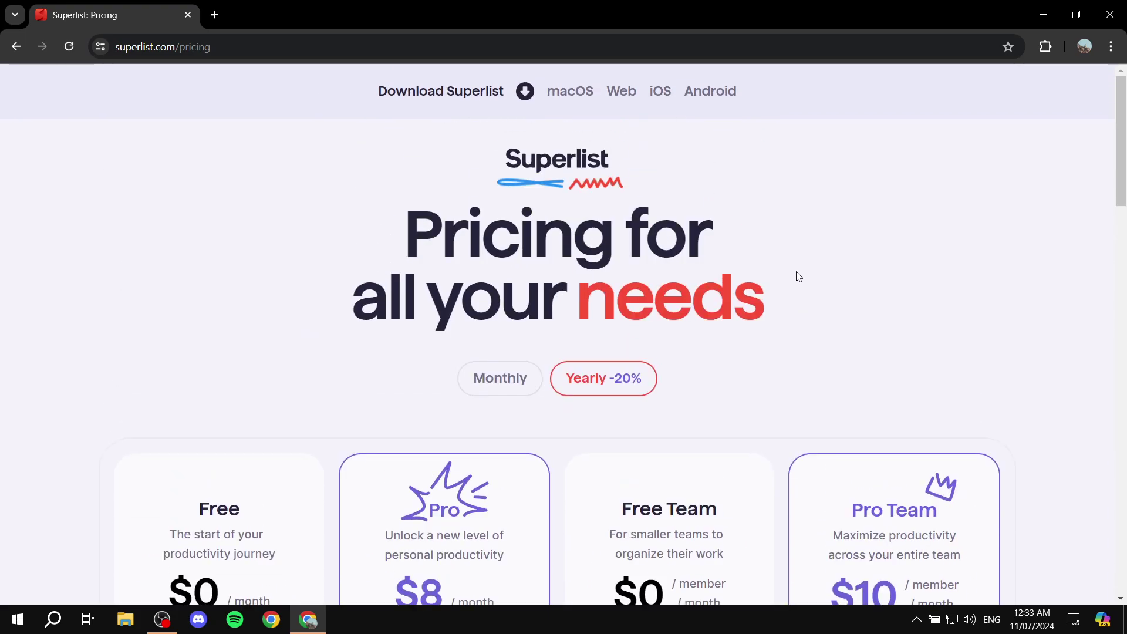
Step: Return to the home page, start the free sign-up, and switch to the new app tab
click(15, 46)
scroll(534, 294, down, 5)
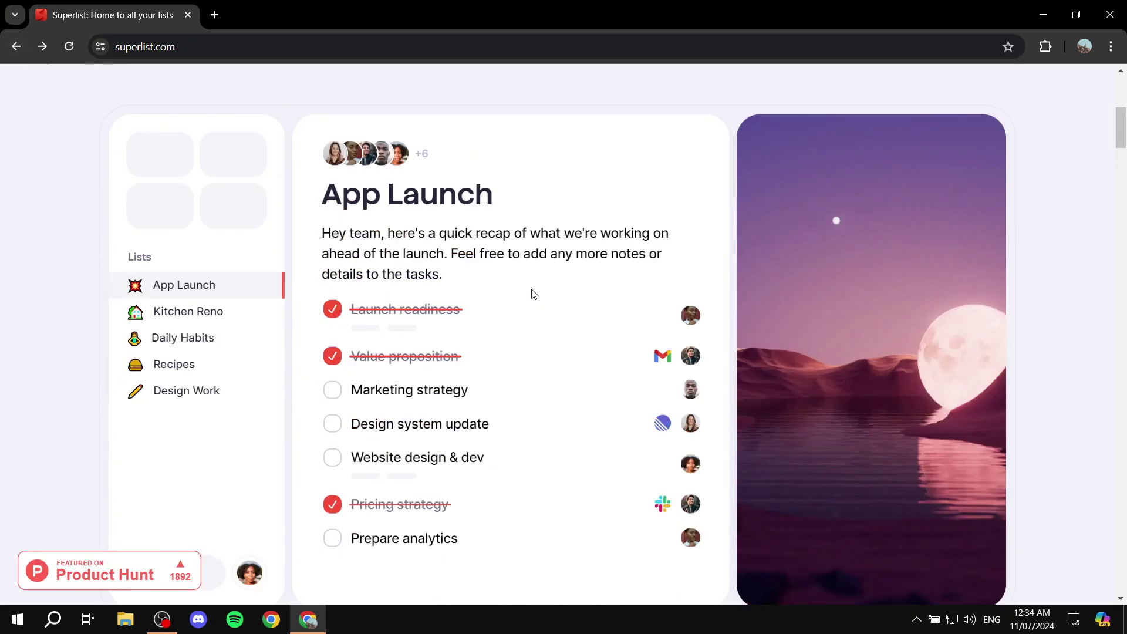
scroll(534, 293, down, 10)
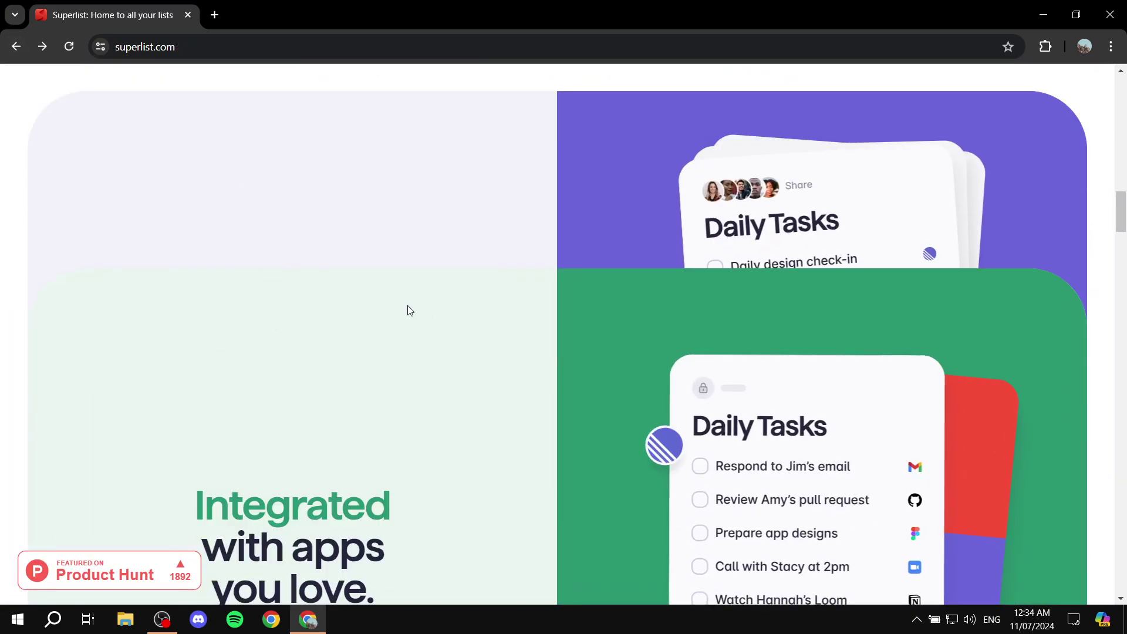
scroll(407, 306, down, 5)
scroll(393, 283, up, 3)
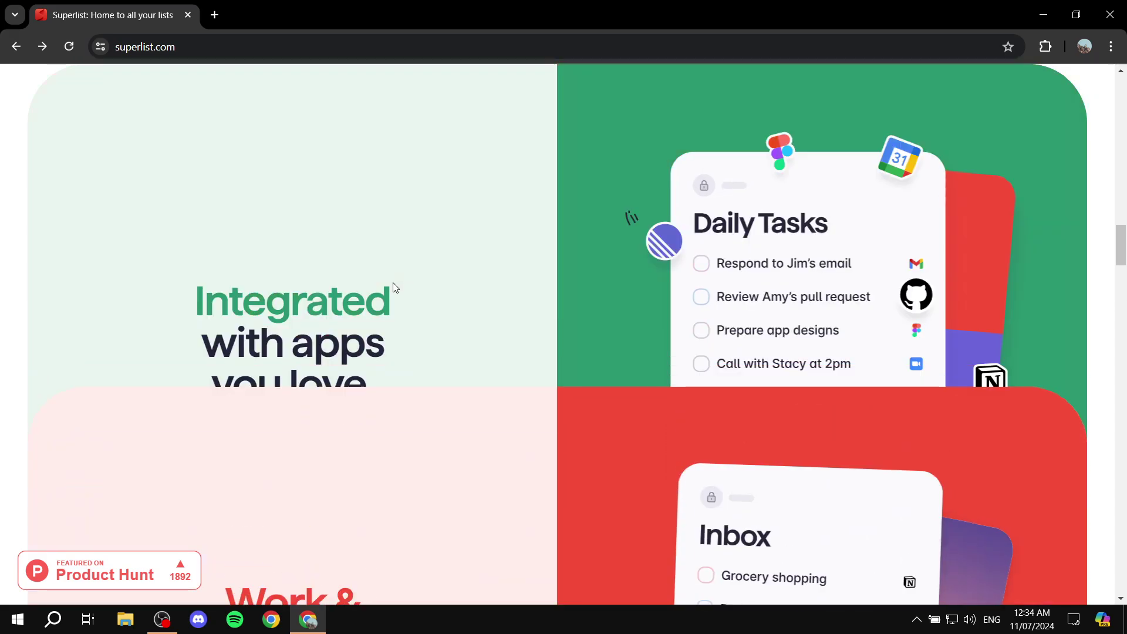
scroll(393, 283, up, 17)
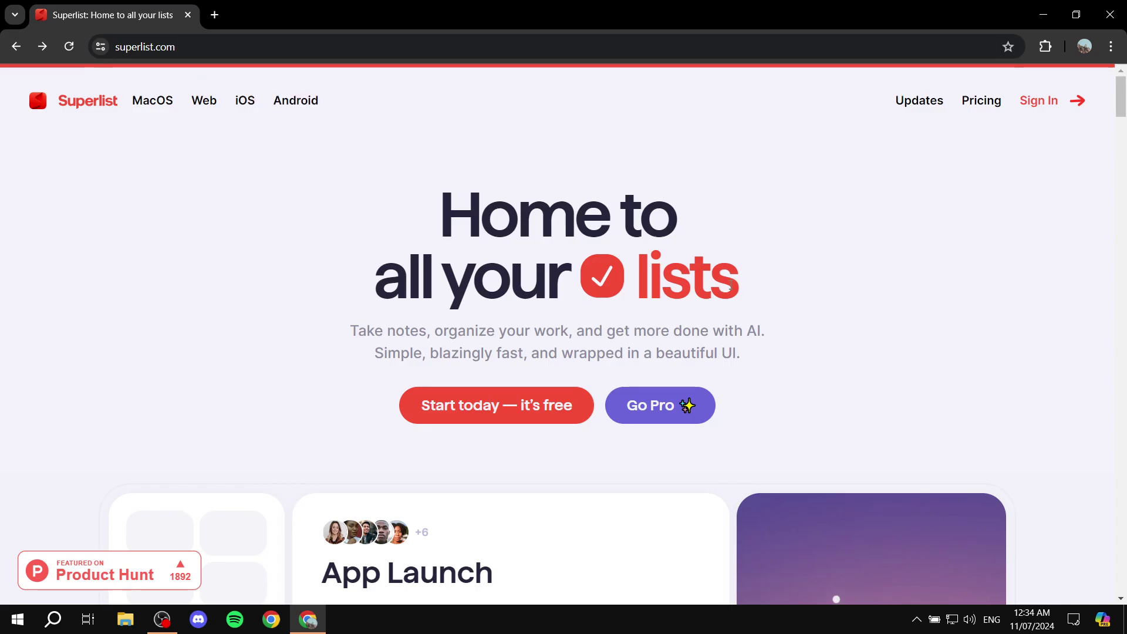
click(511, 405)
click(157, 20)
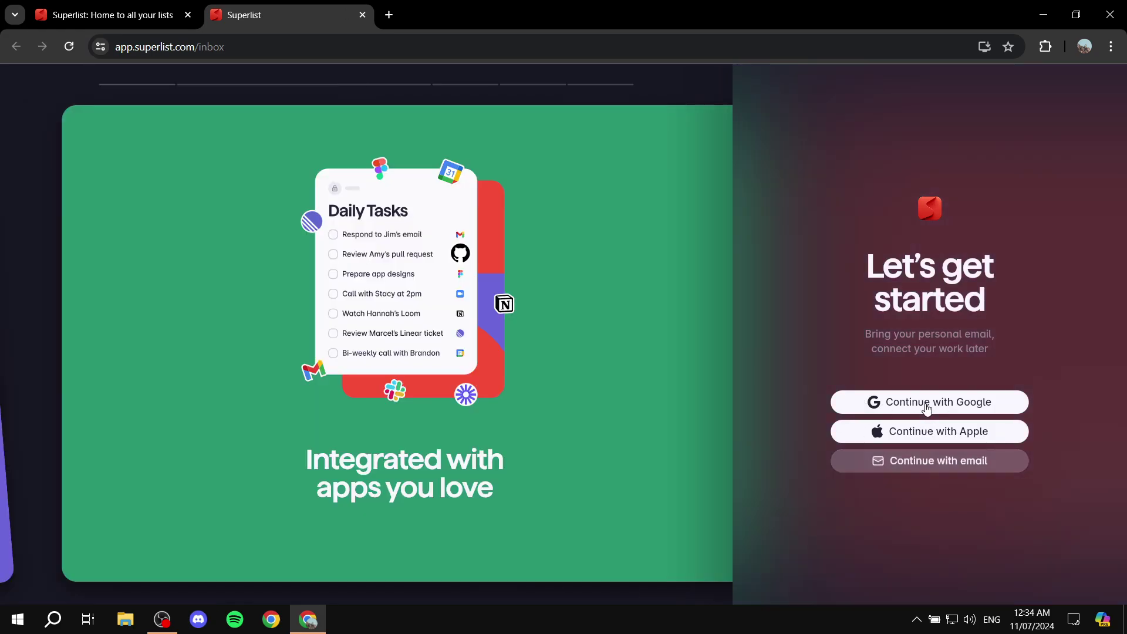
Step: Continue with Google and choose the Google account to sign in with
click(927, 405)
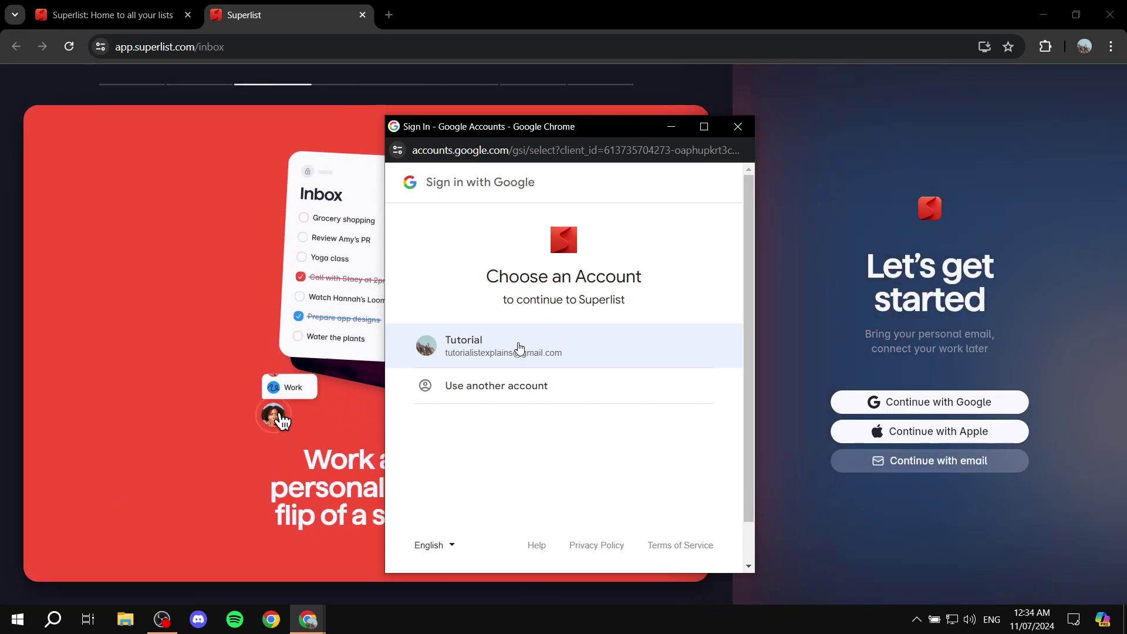
click(520, 348)
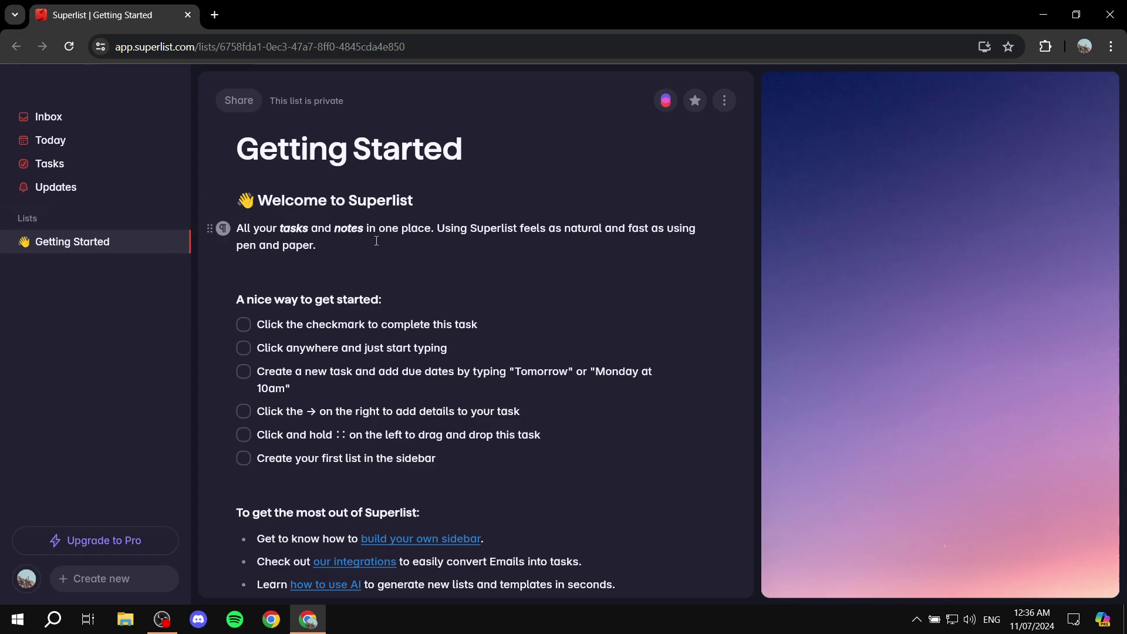
Step: Browse the Inbox, Today, Tasks and Updates pages from the sidebar
scroll(372, 249, down, 2)
scroll(370, 259, up, 2)
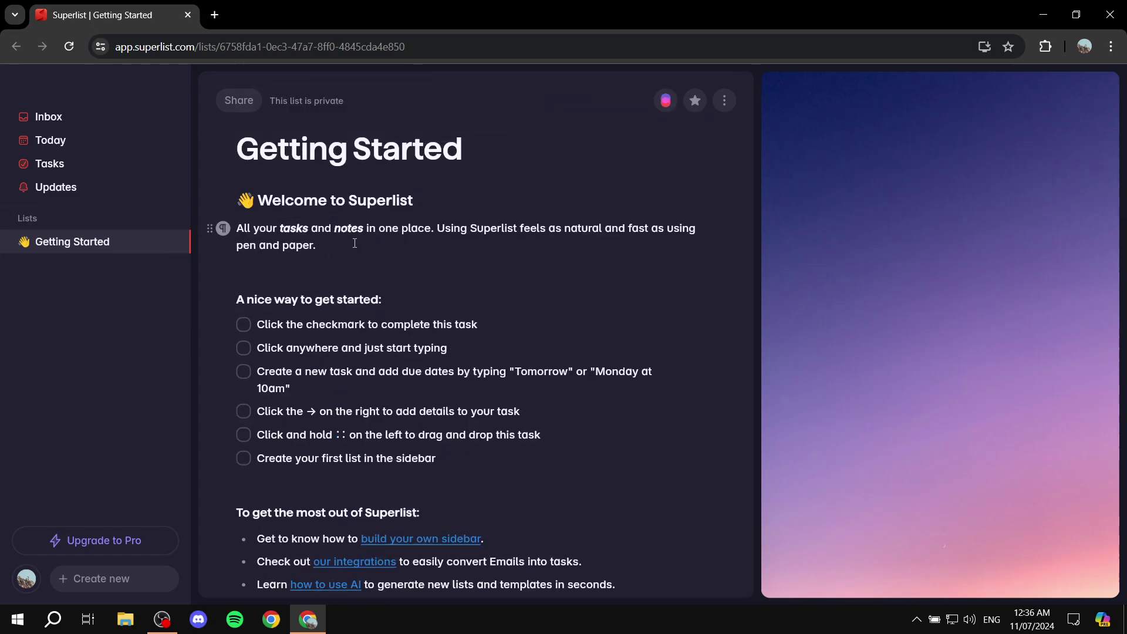
click(69, 117)
click(88, 146)
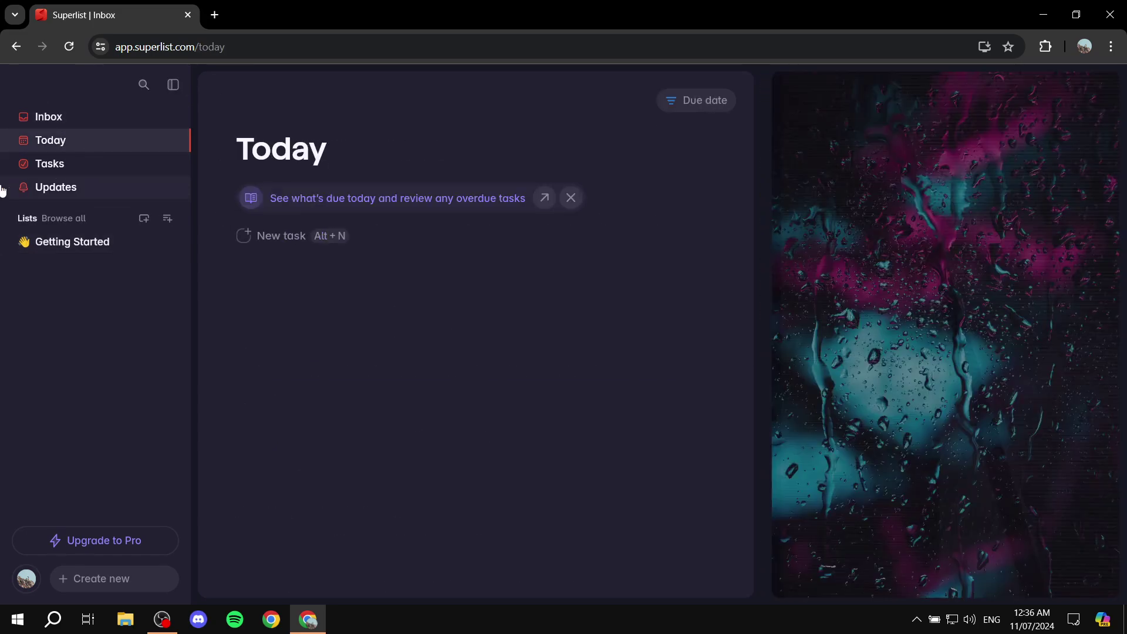
click(91, 166)
click(66, 187)
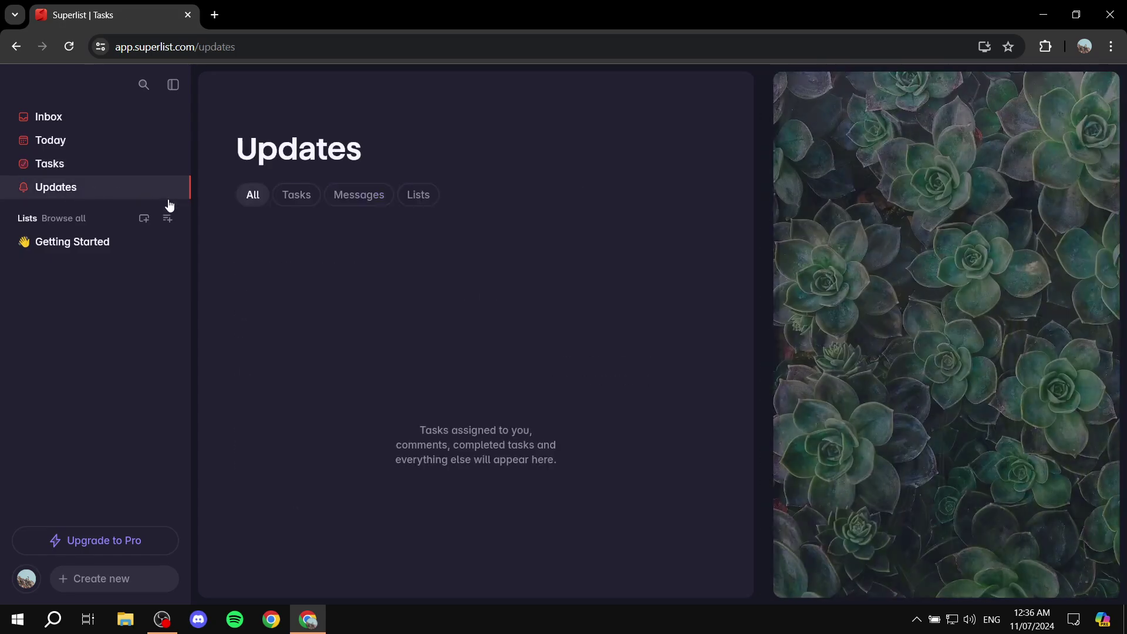
Step: Dismiss the intro banners on Today and Tasks, ending on Updates
click(96, 143)
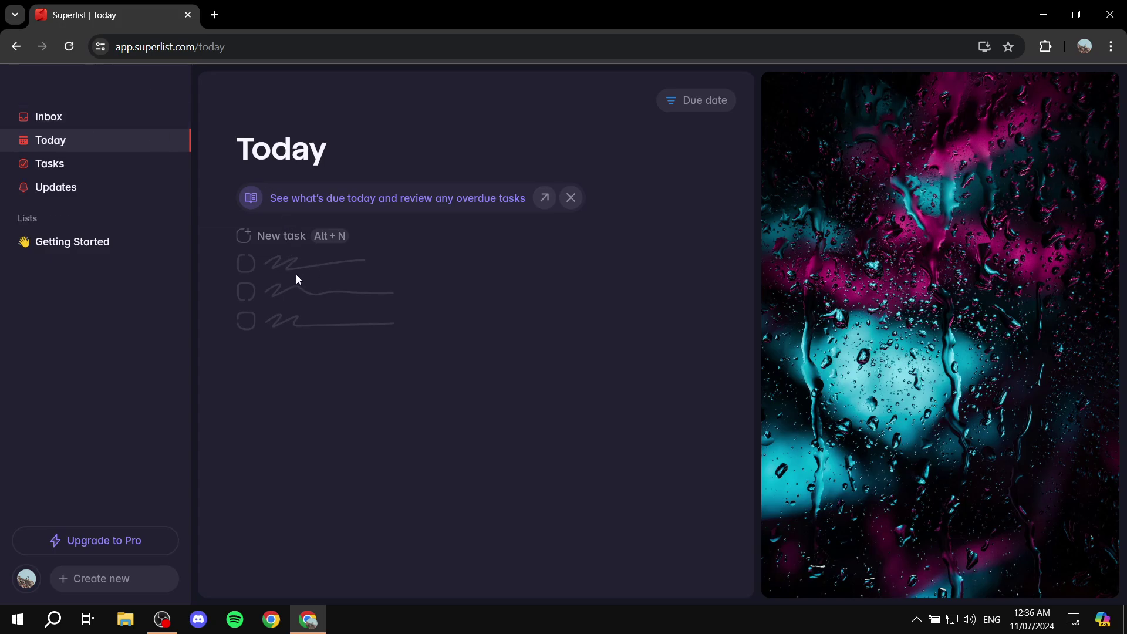
click(571, 199)
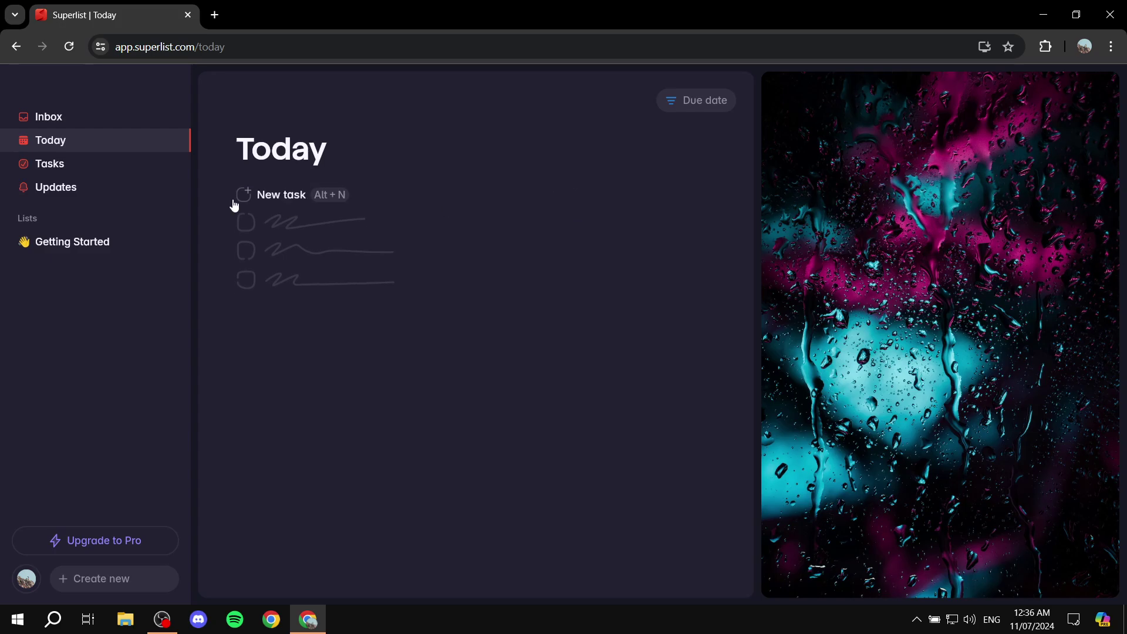
click(69, 165)
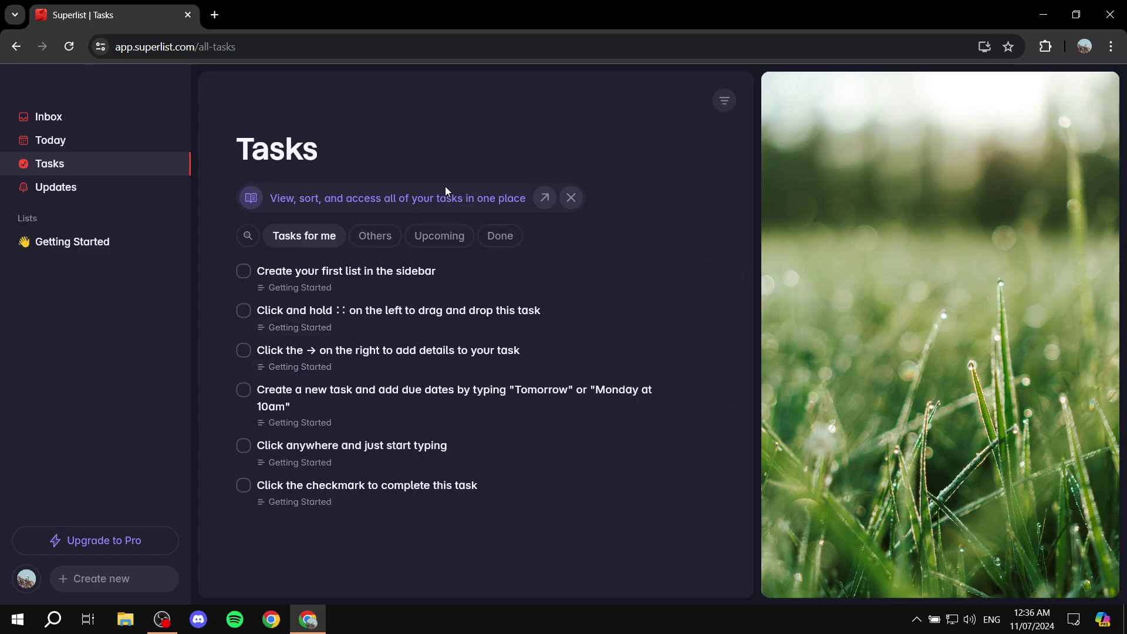
click(571, 197)
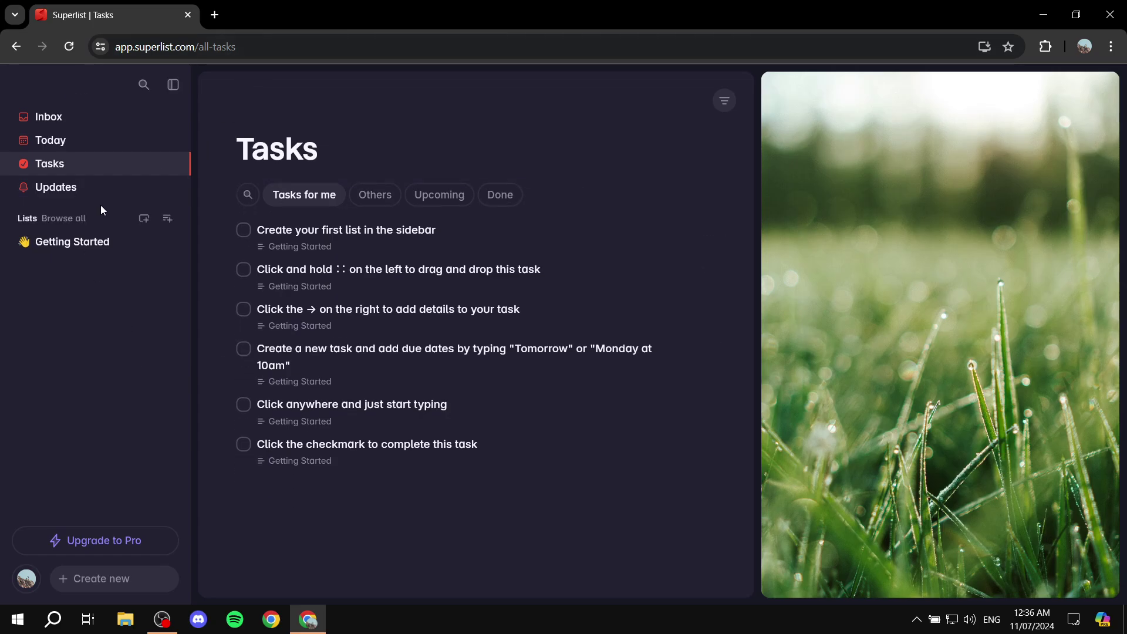
click(82, 188)
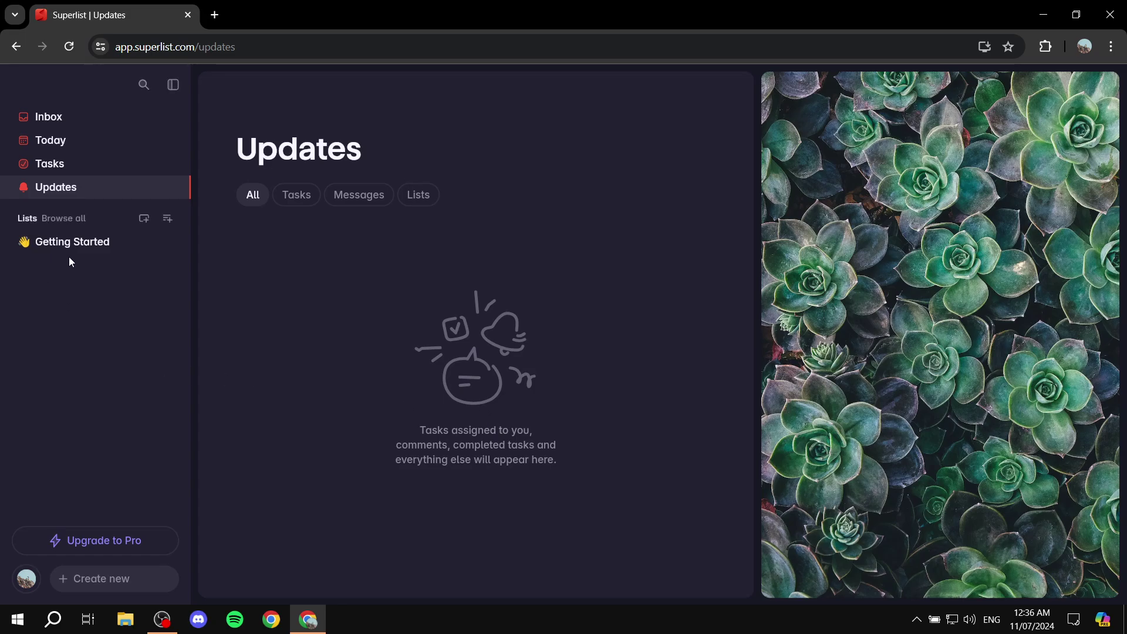
Step: Delete the Getting Started list, then move through Today and Tasks back to Updates
right_click(85, 243)
click(110, 297)
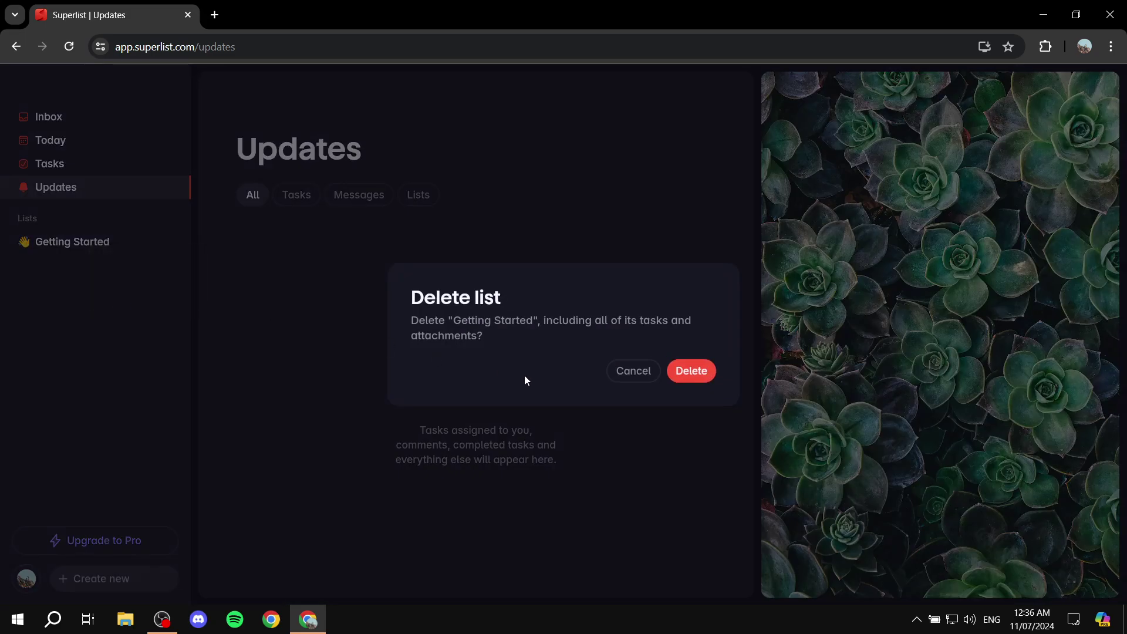
click(691, 371)
click(52, 144)
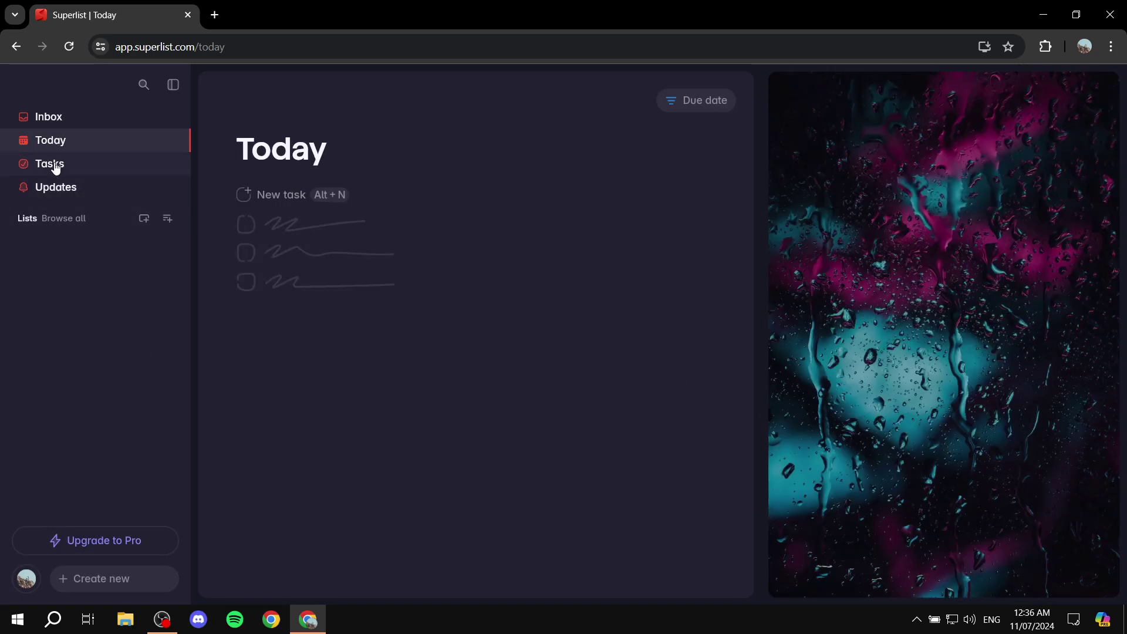
click(54, 166)
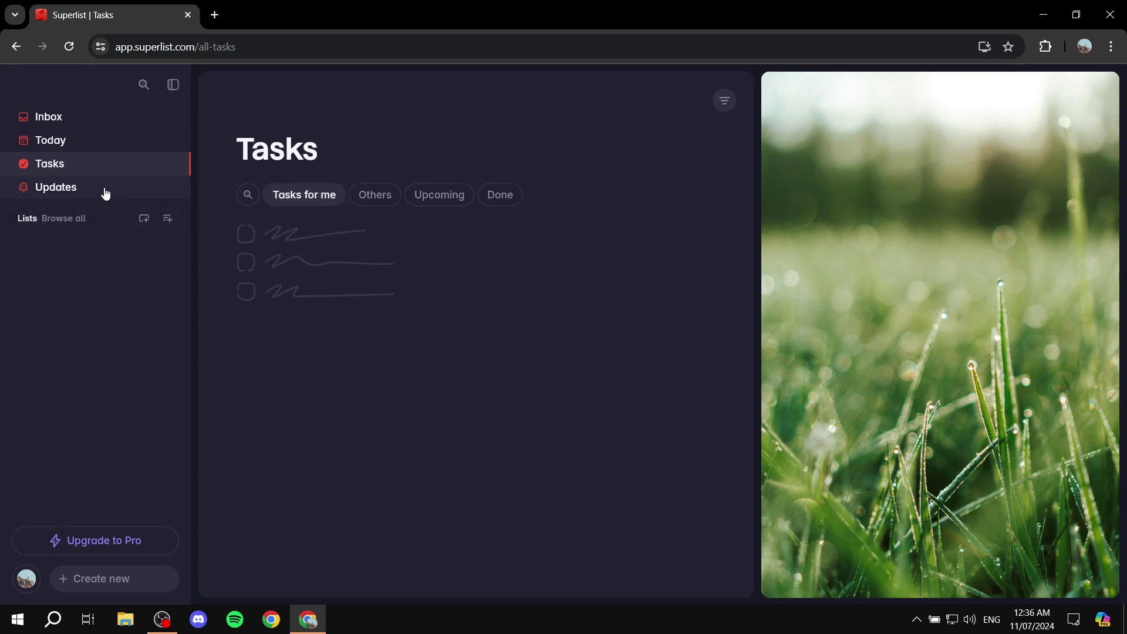
click(105, 189)
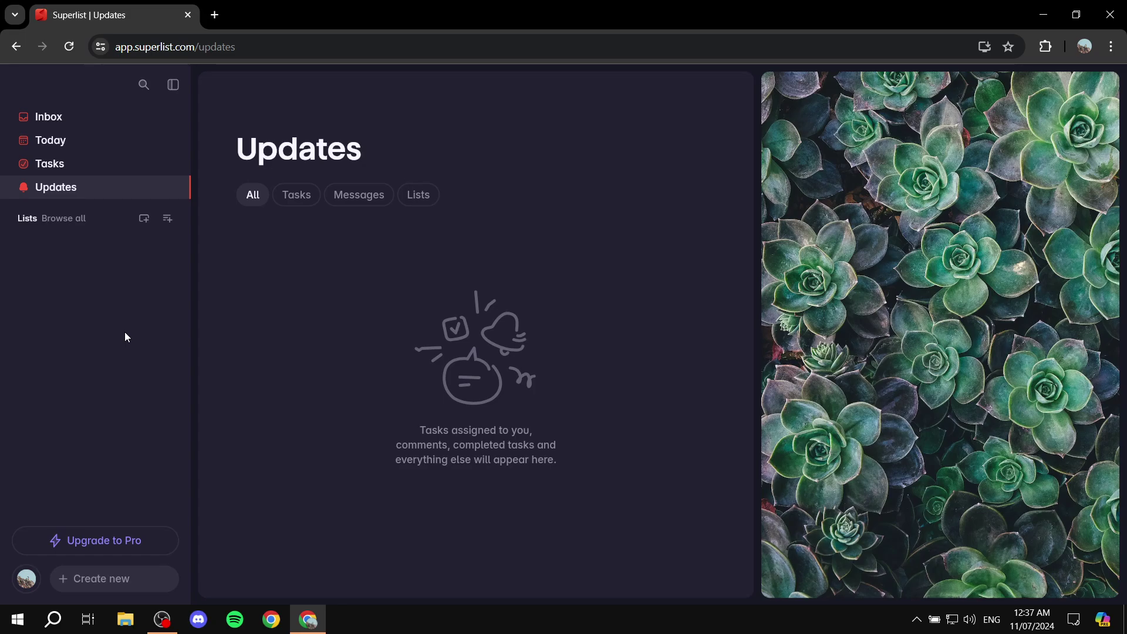
Step: Create a sidebar section named 'First Timer', then collapse and re-expand it
click(144, 218)
text(First Timer)
key(Return)
click(23, 241)
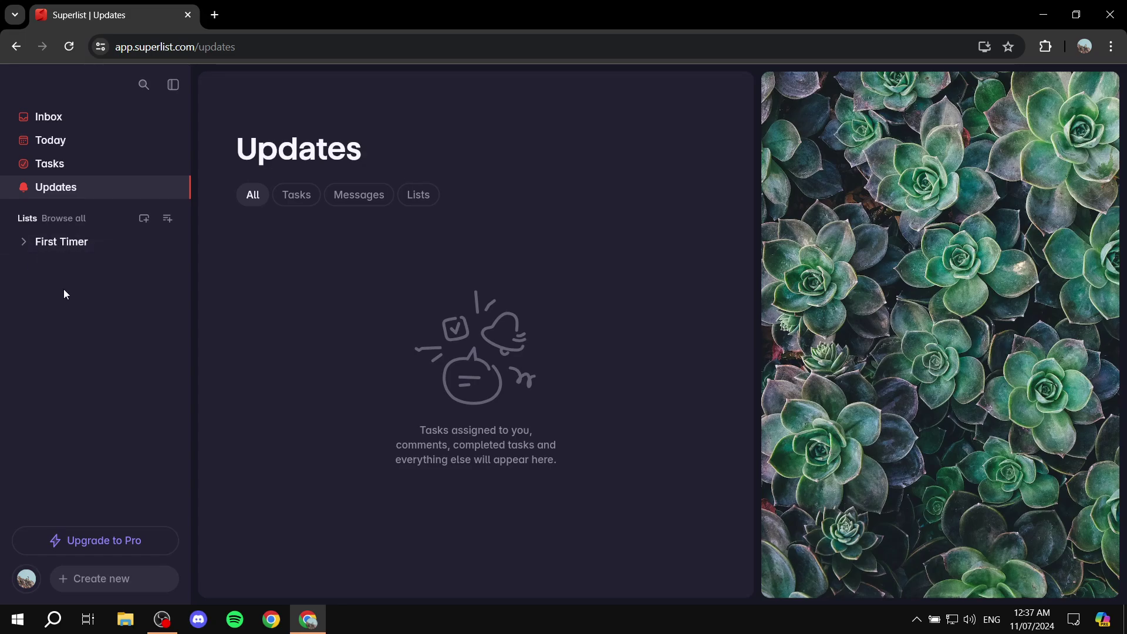
click(21, 244)
Step: Add a new list inside First Timer and title it 'Test list'
click(168, 243)
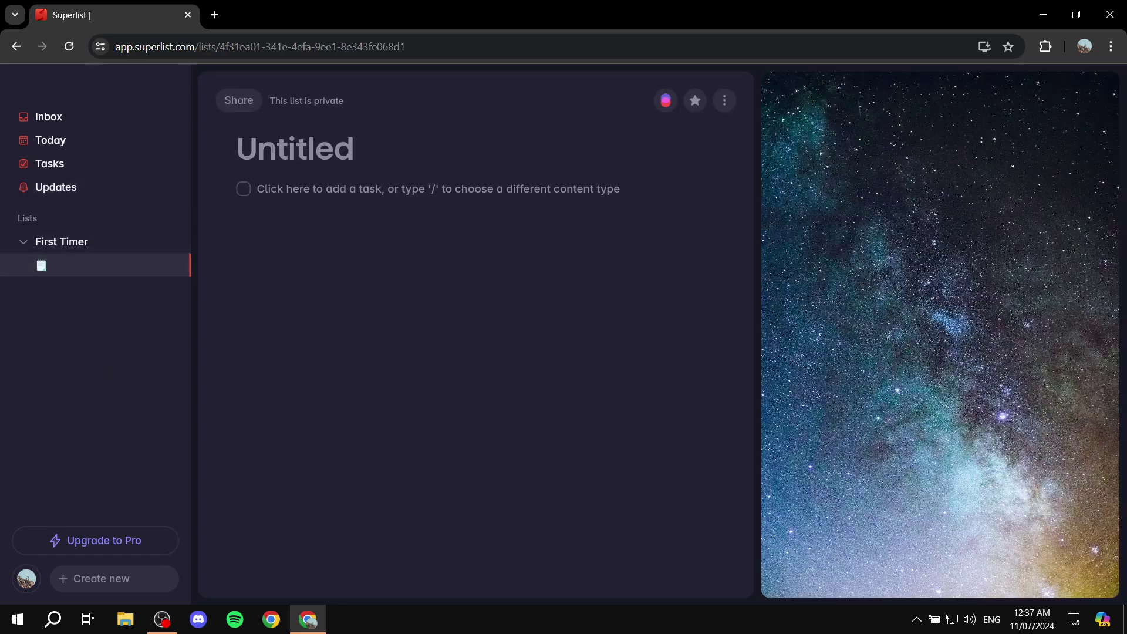
text(Test list)
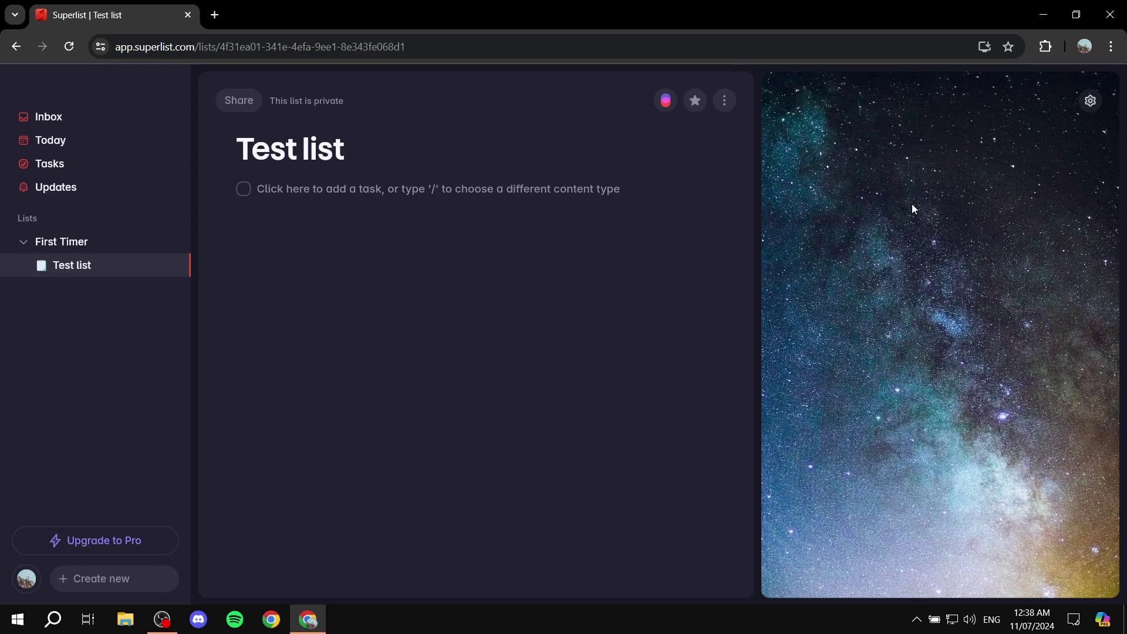
Step: Give Test list a rocket emoji and, after trying other covers, keep the starry-sky cover
click(1091, 102)
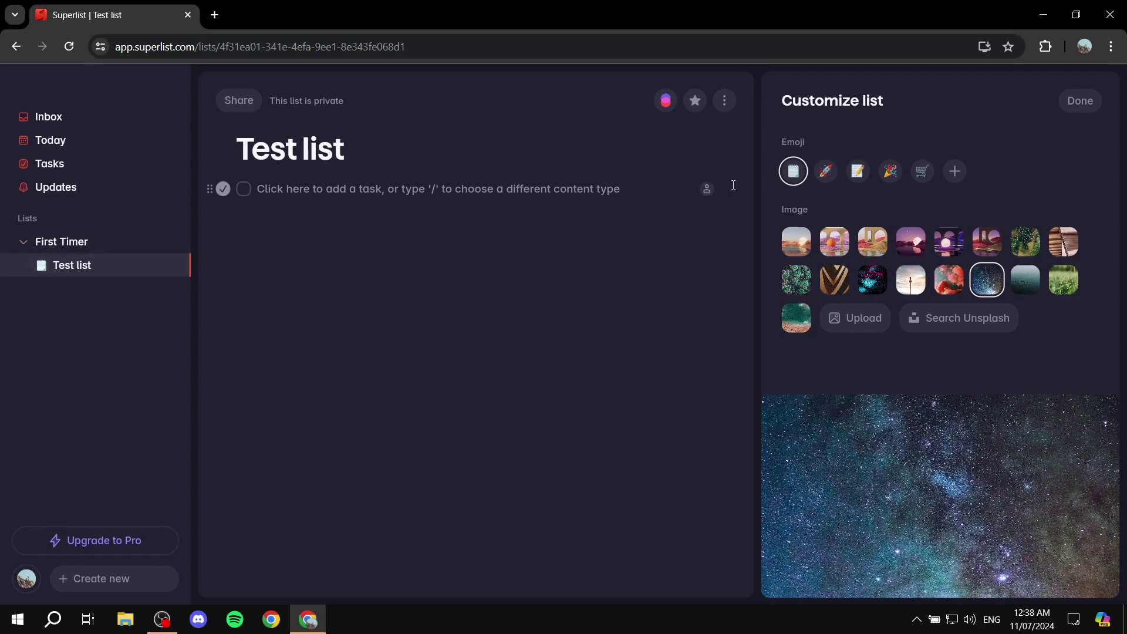
click(827, 181)
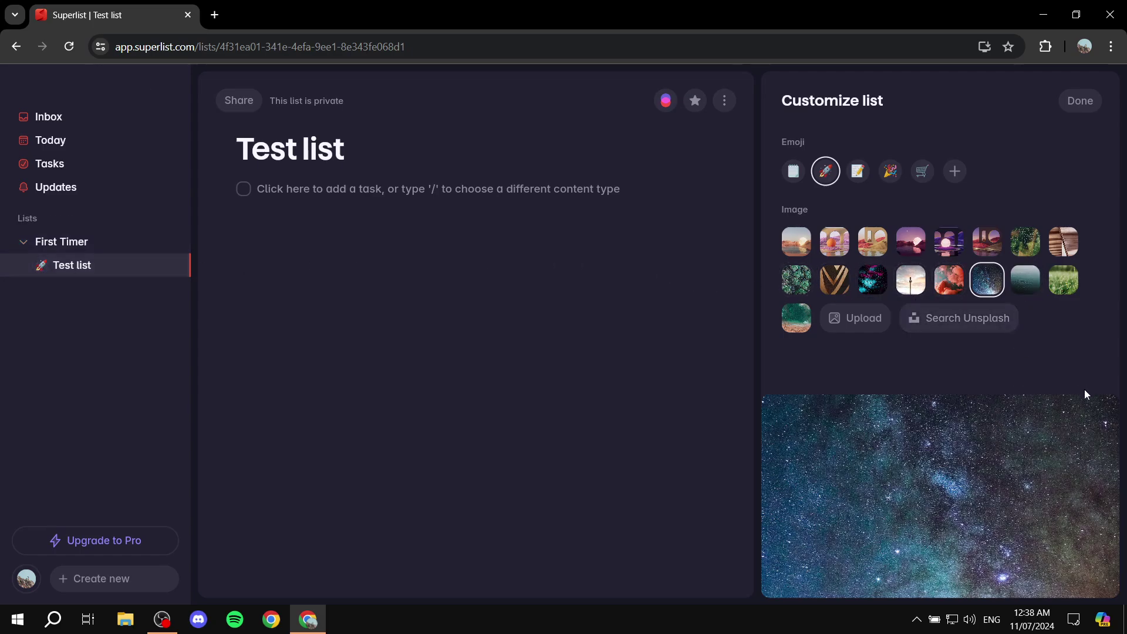
click(1032, 286)
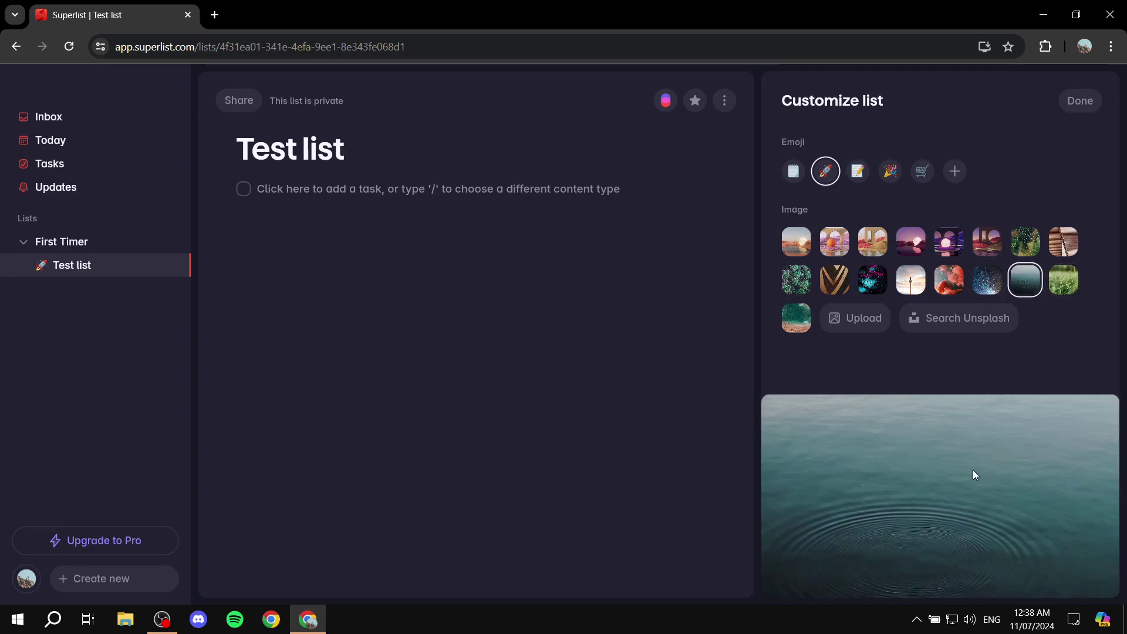
click(986, 281)
click(872, 284)
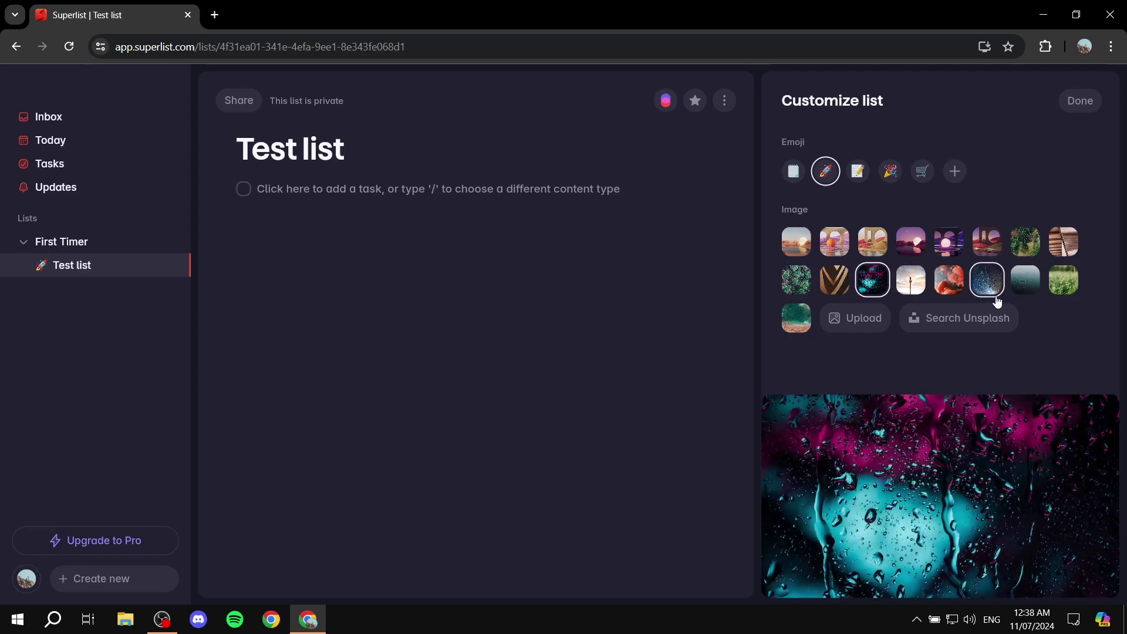
click(988, 282)
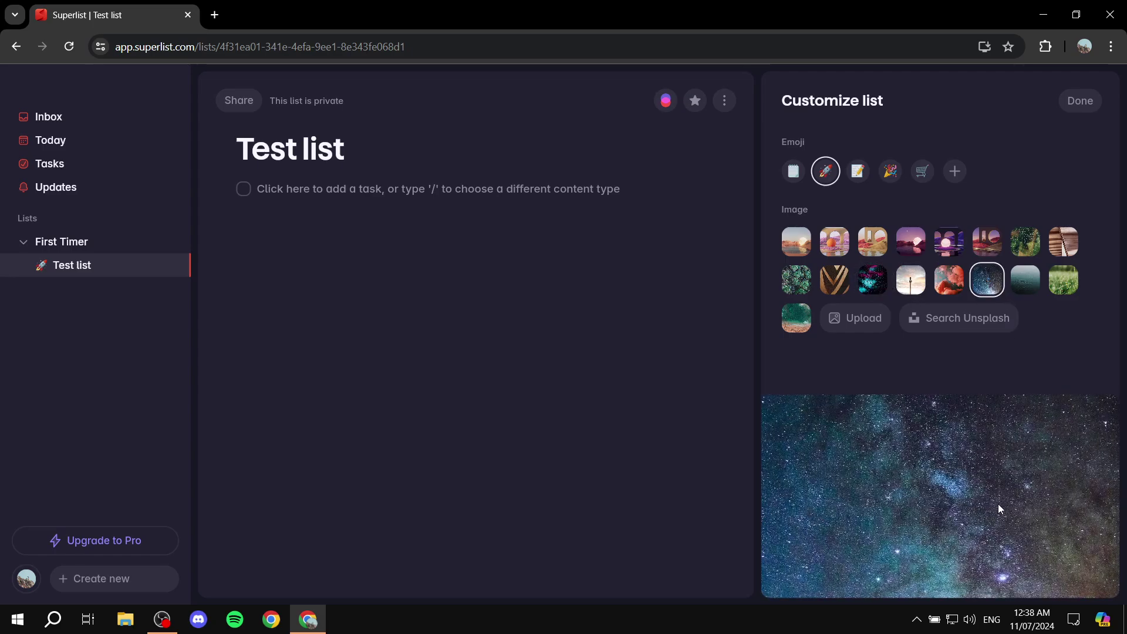
click(712, 481)
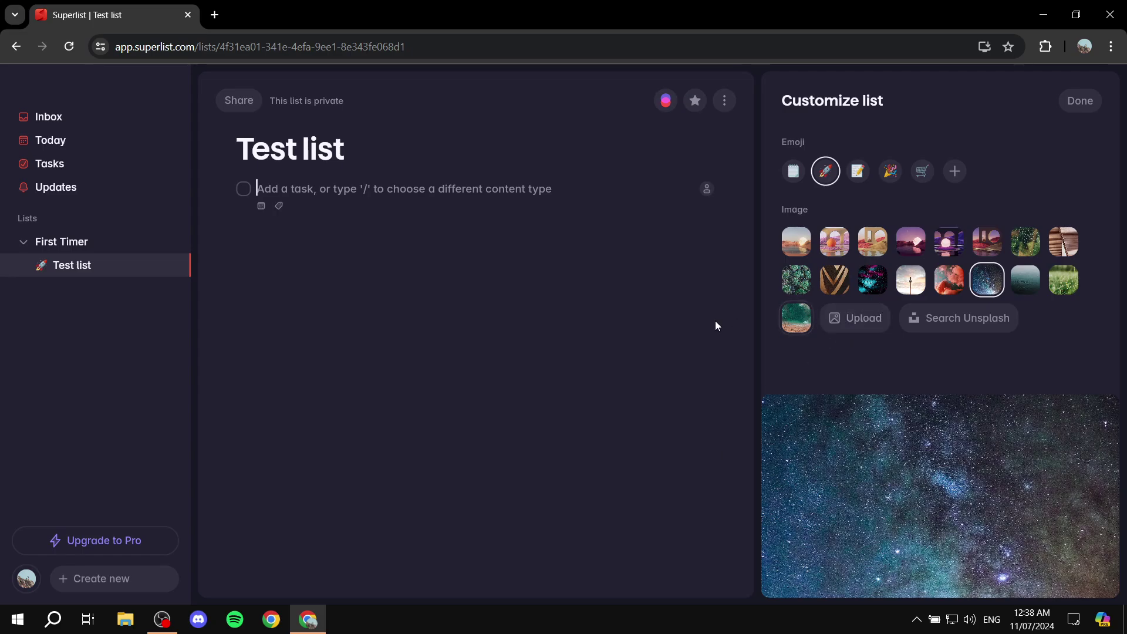
click(1081, 100)
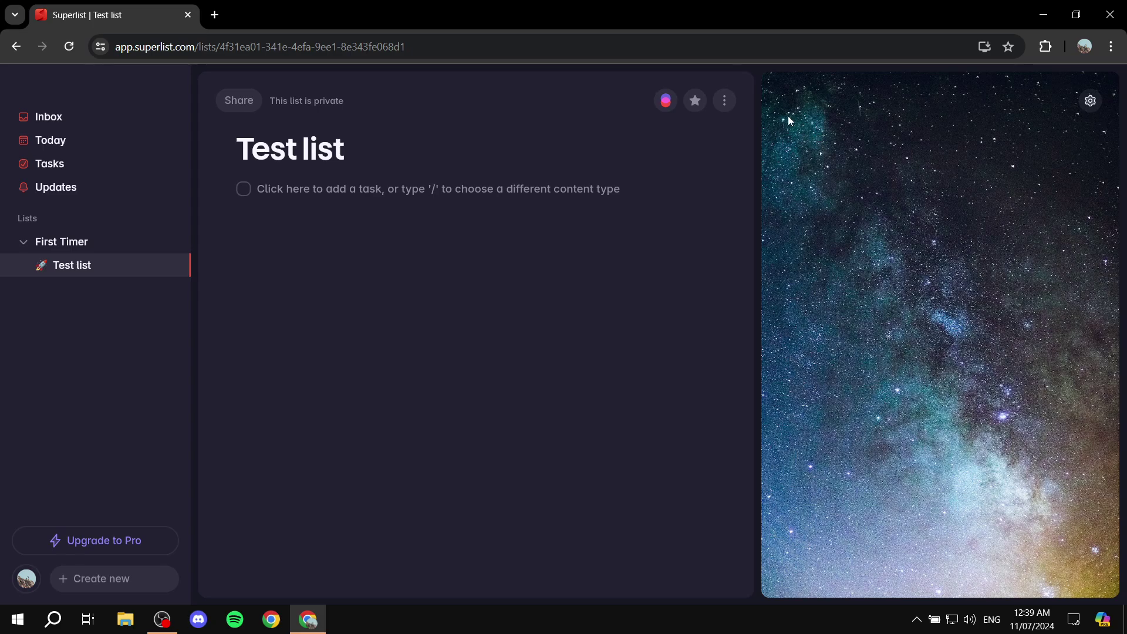
Step: Pin Test list to the sidebar, drag it back into First Timer, and collapse that section
click(727, 101)
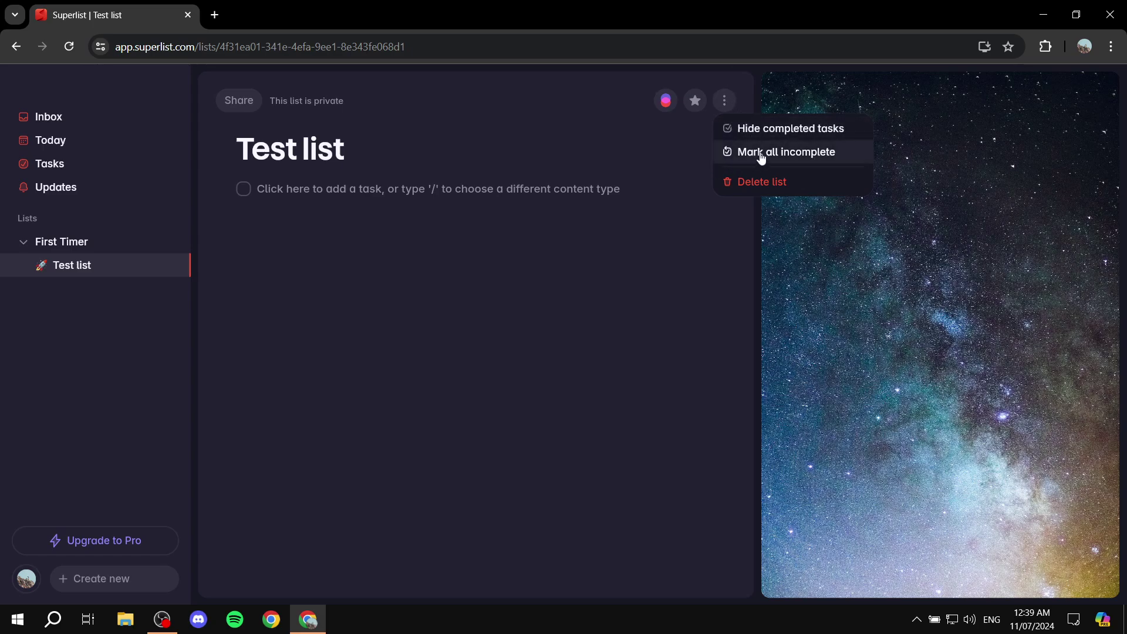
click(695, 101)
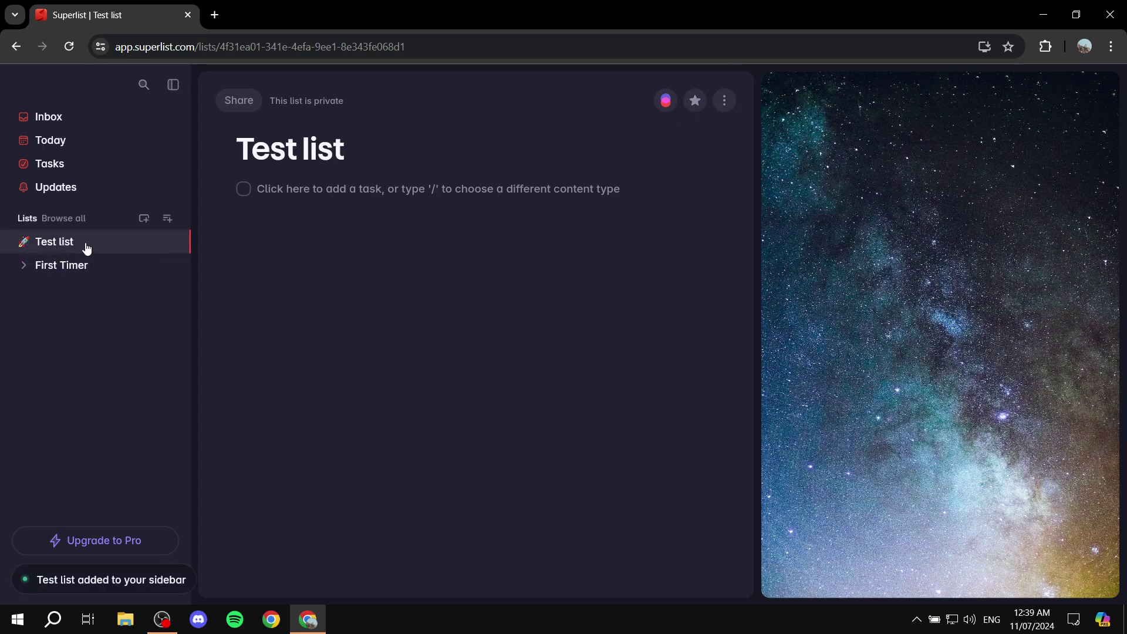
drag(86, 247, 96, 277)
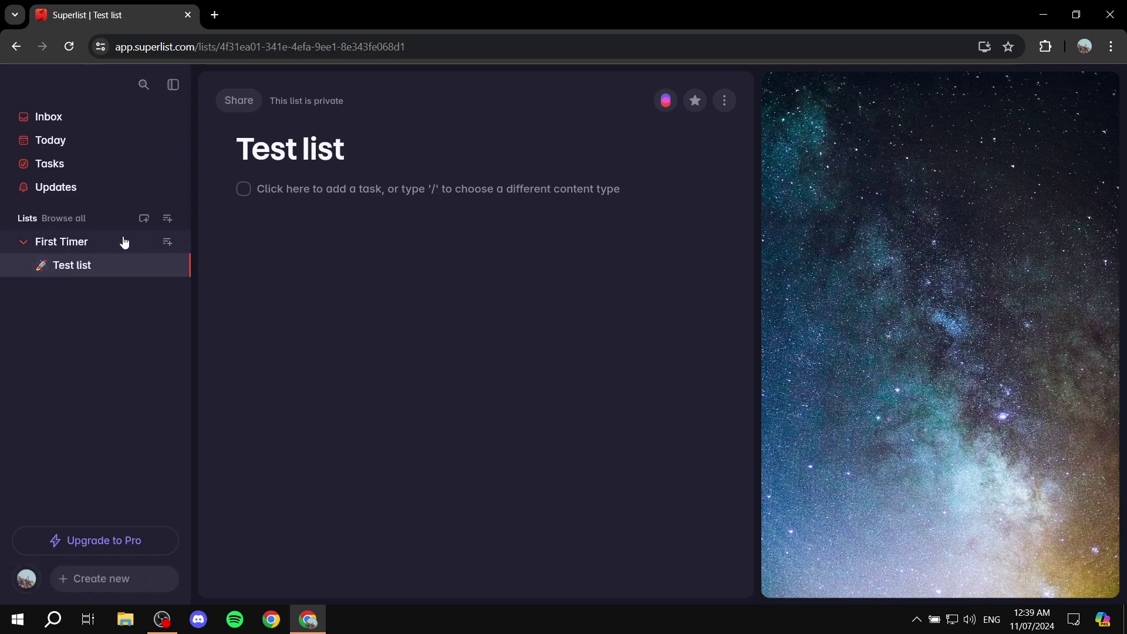
click(24, 242)
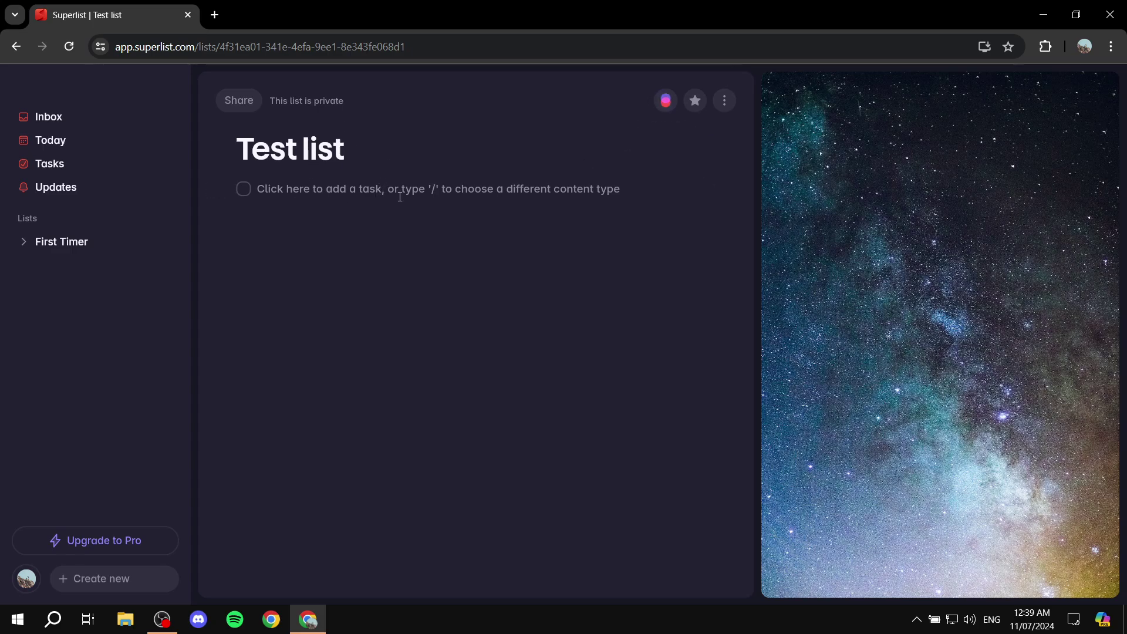
Step: Add the task 'Water the plants' to the empty Test list
click(351, 191)
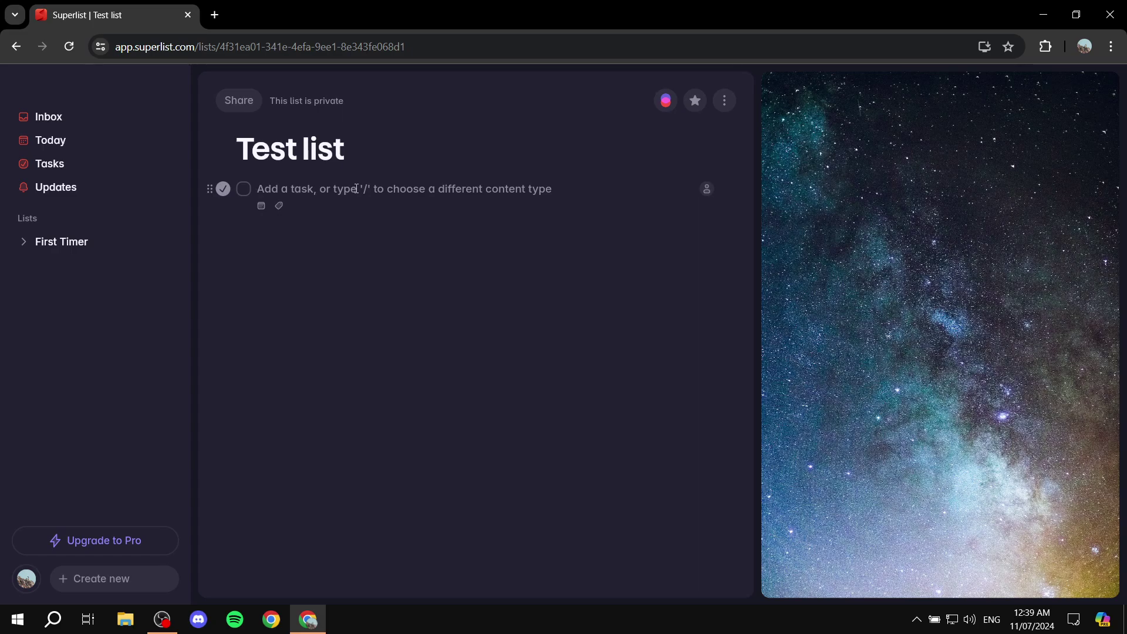
text(Water the p)
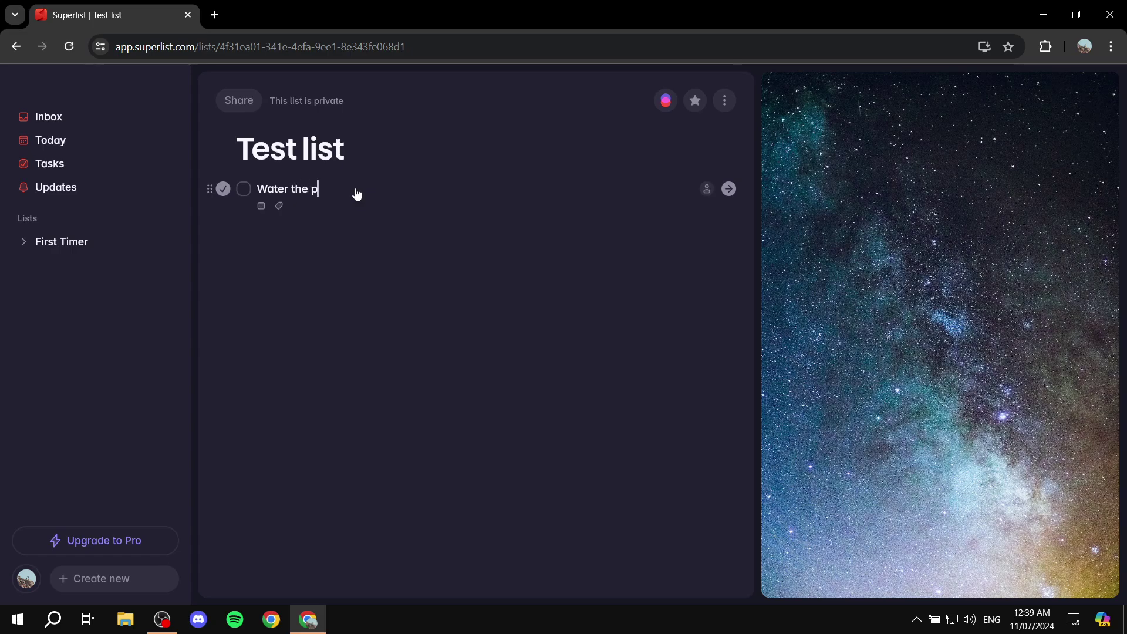
text(lants)
Step: Open the Water the plants task details and post the comment 'Hello'
click(428, 197)
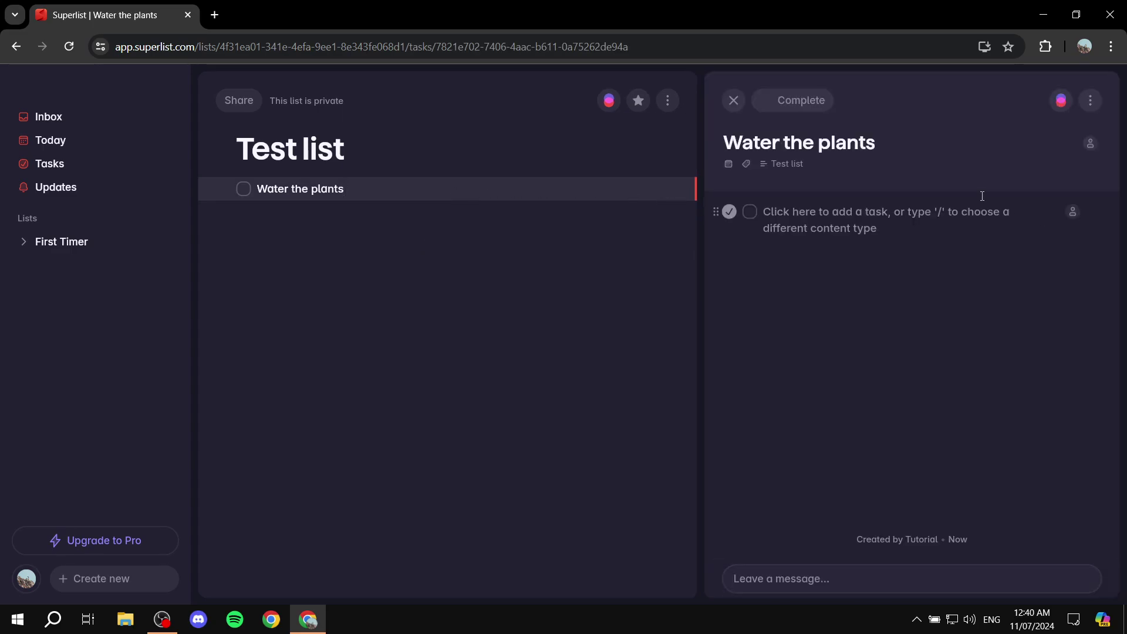
click(836, 578)
text(Hello)
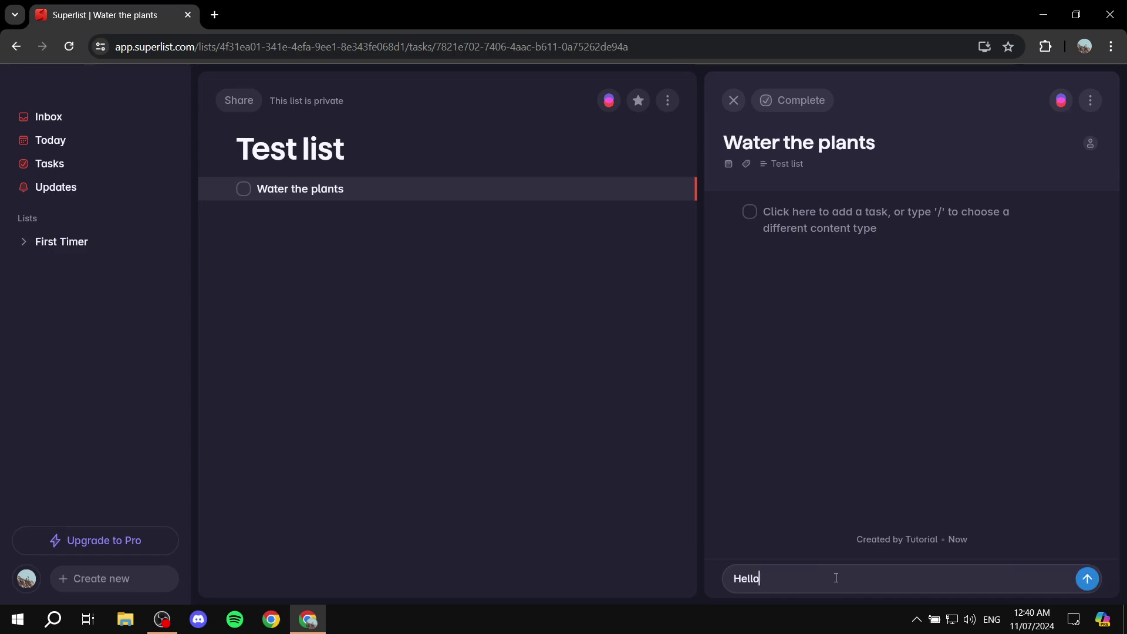
click(1088, 578)
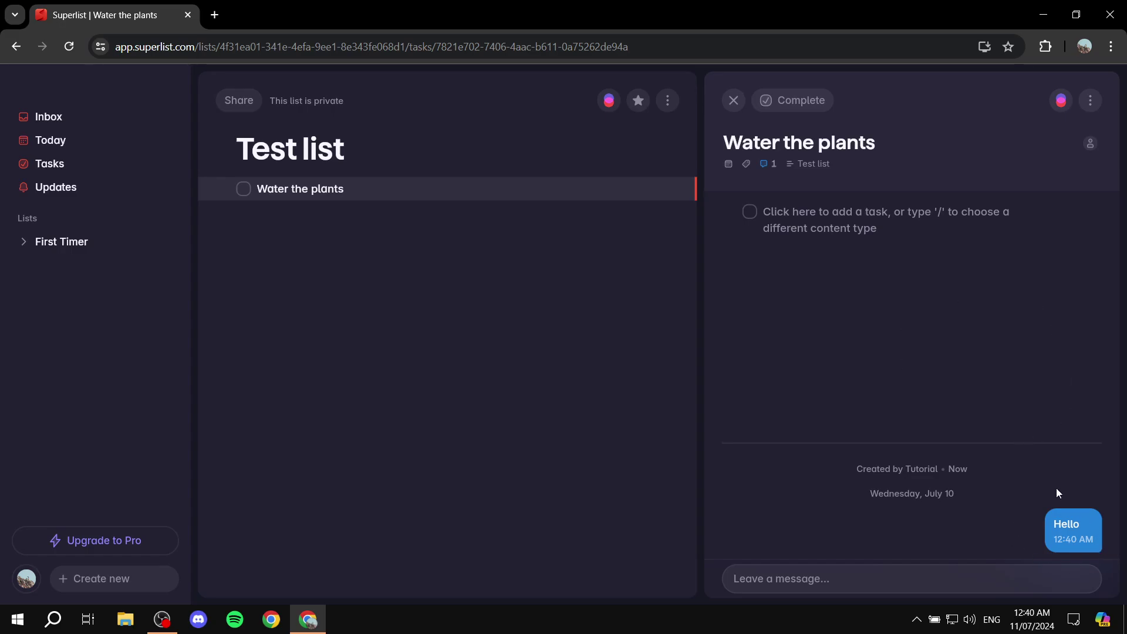
Step: Filter Updates to Messages, then open Test list under First Timer and reopen Water the plants
click(74, 186)
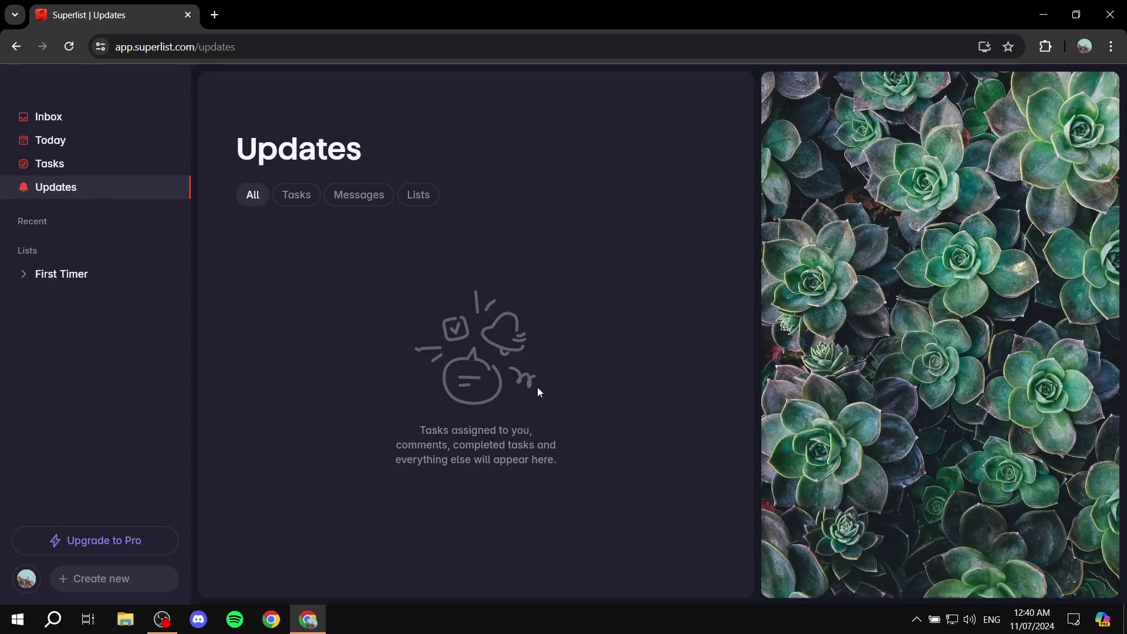
click(370, 195)
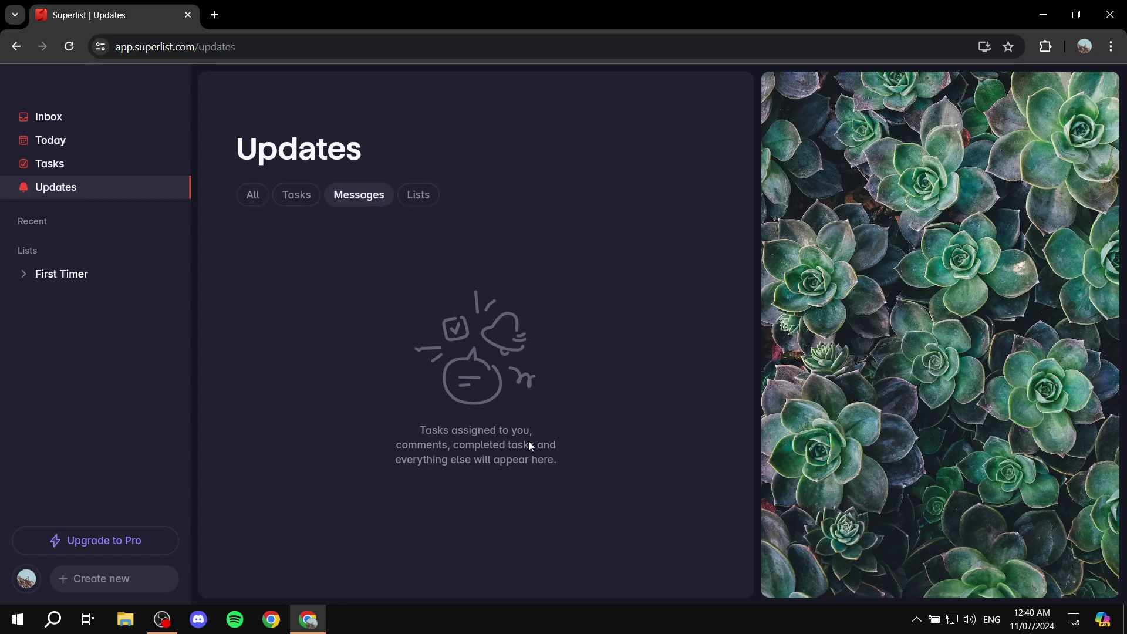
click(75, 277)
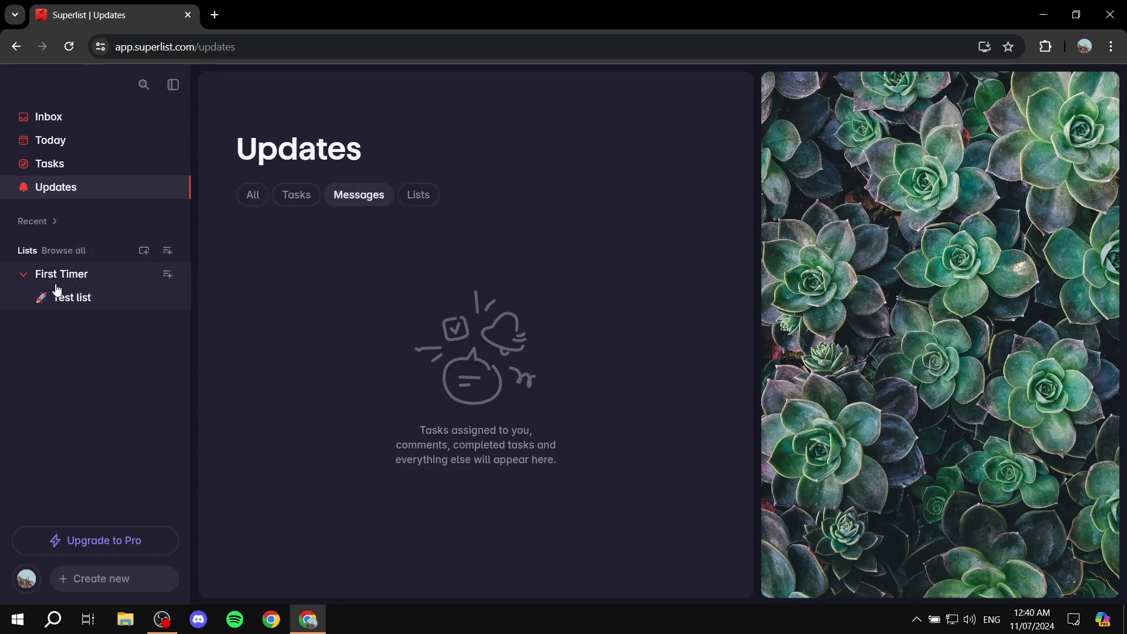
click(71, 300)
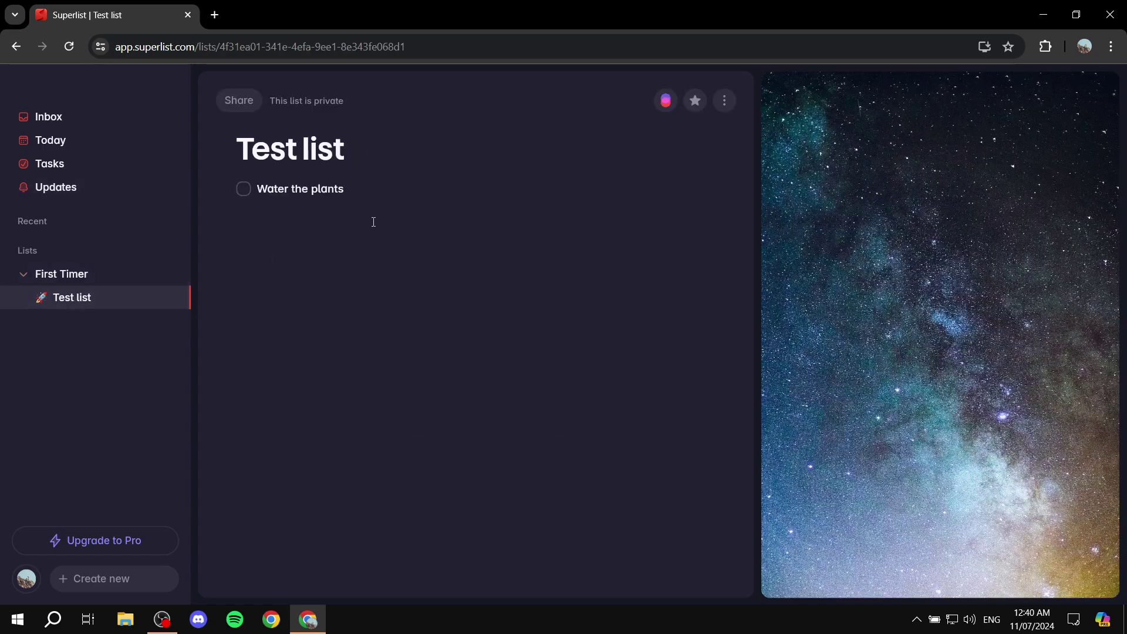
click(387, 193)
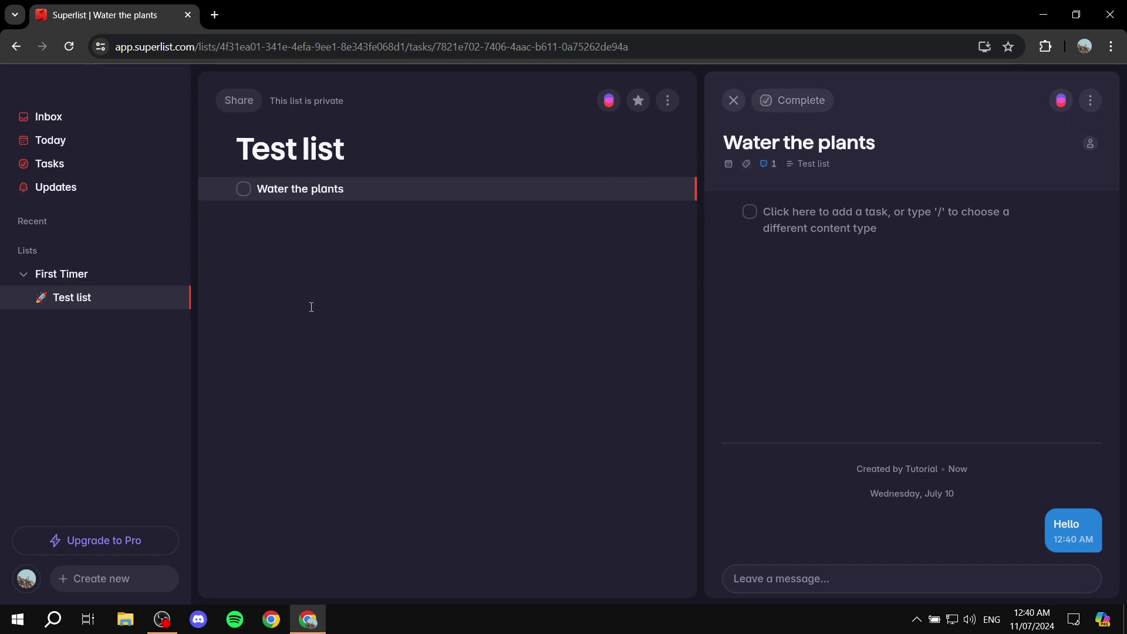
Step: Add a large 'Today' heading below Water the plants with a divider under it
click(735, 104)
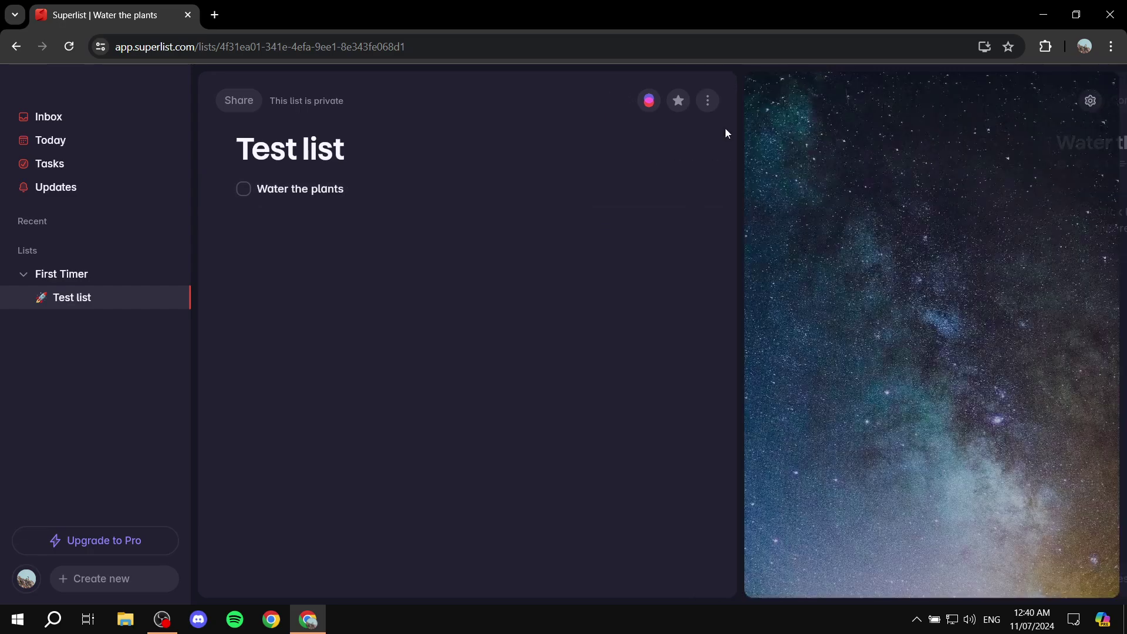
click(345, 217)
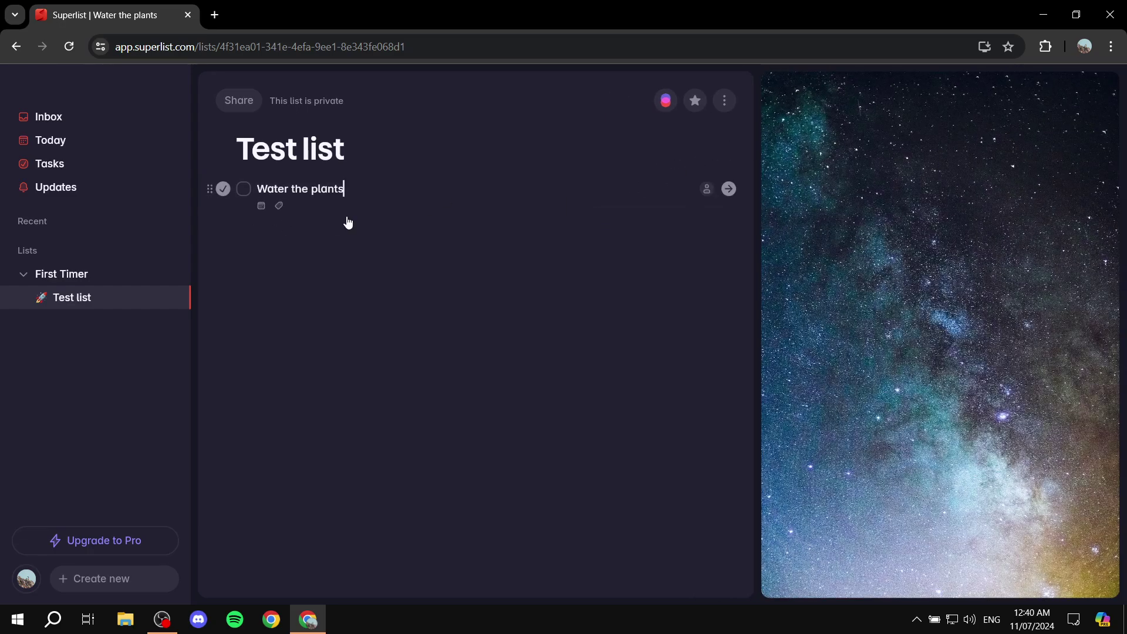
key(Return)
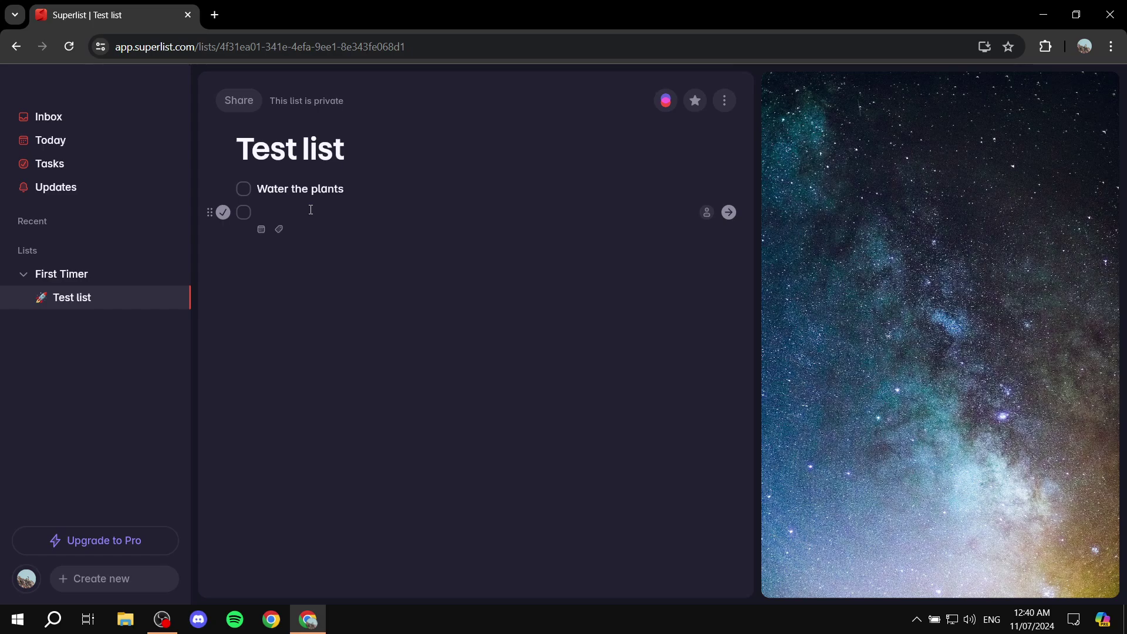
text(/)
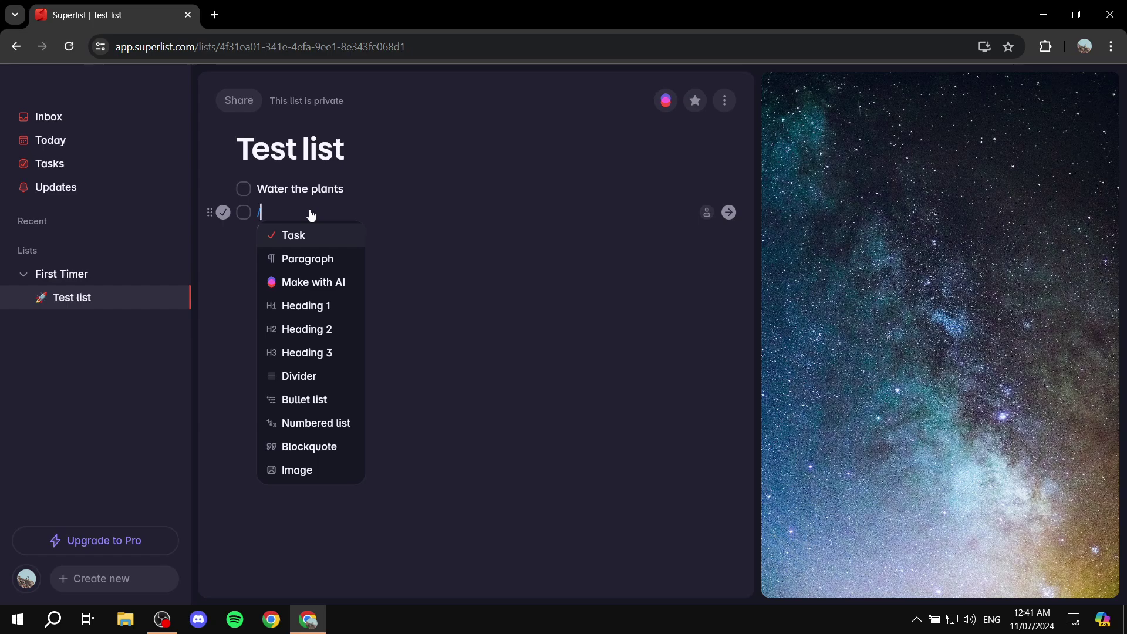
click(318, 308)
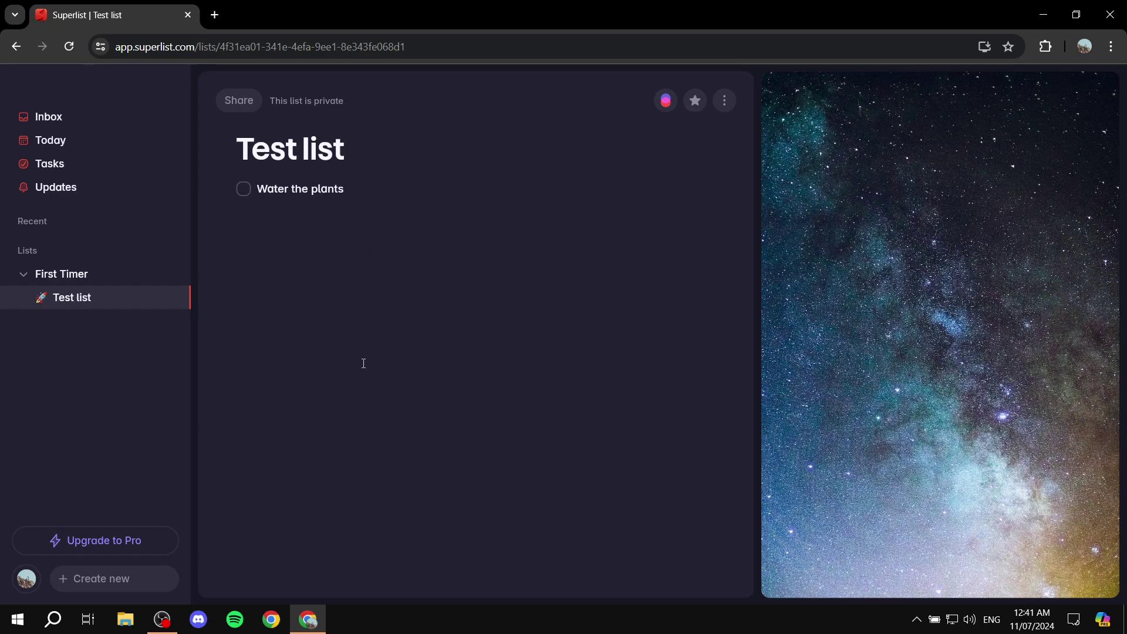
text(Today)
key(Return)
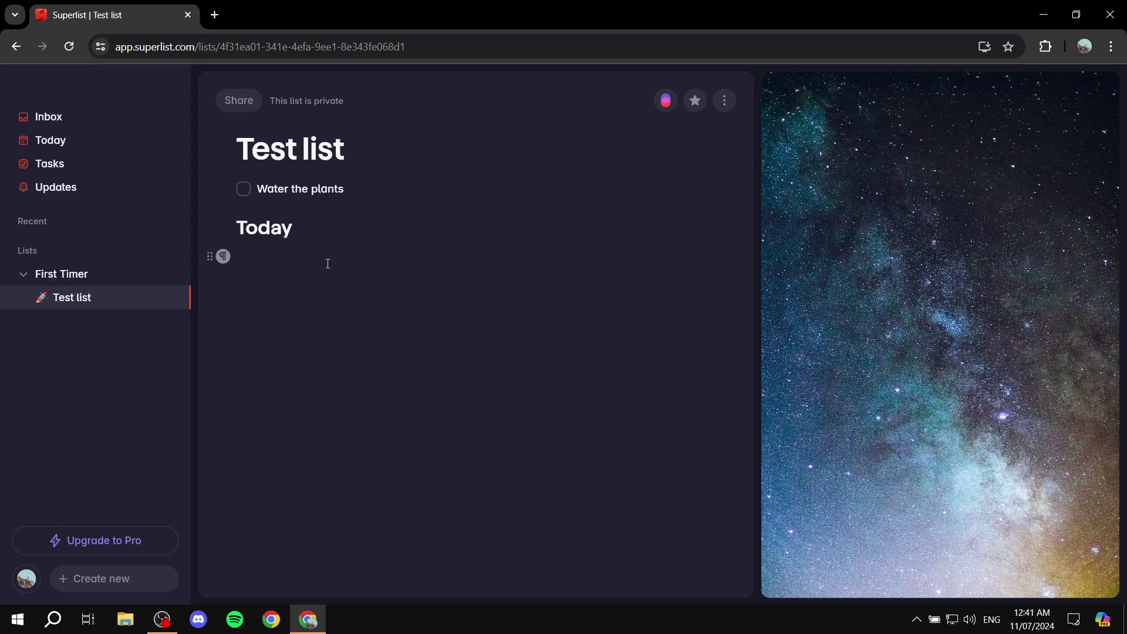
text(/)
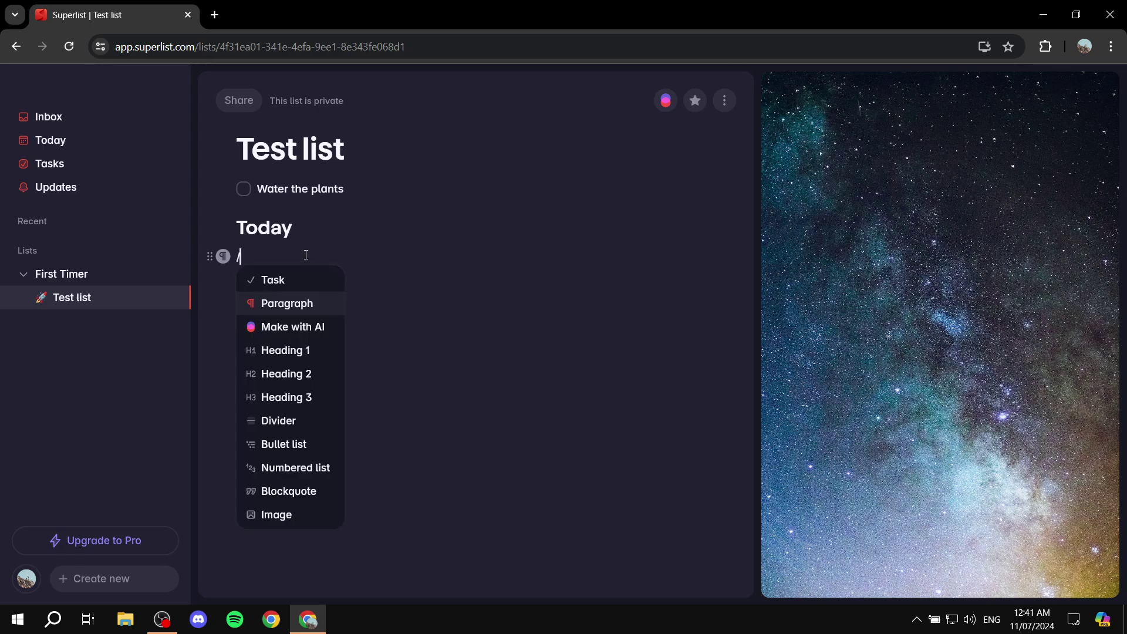
click(288, 417)
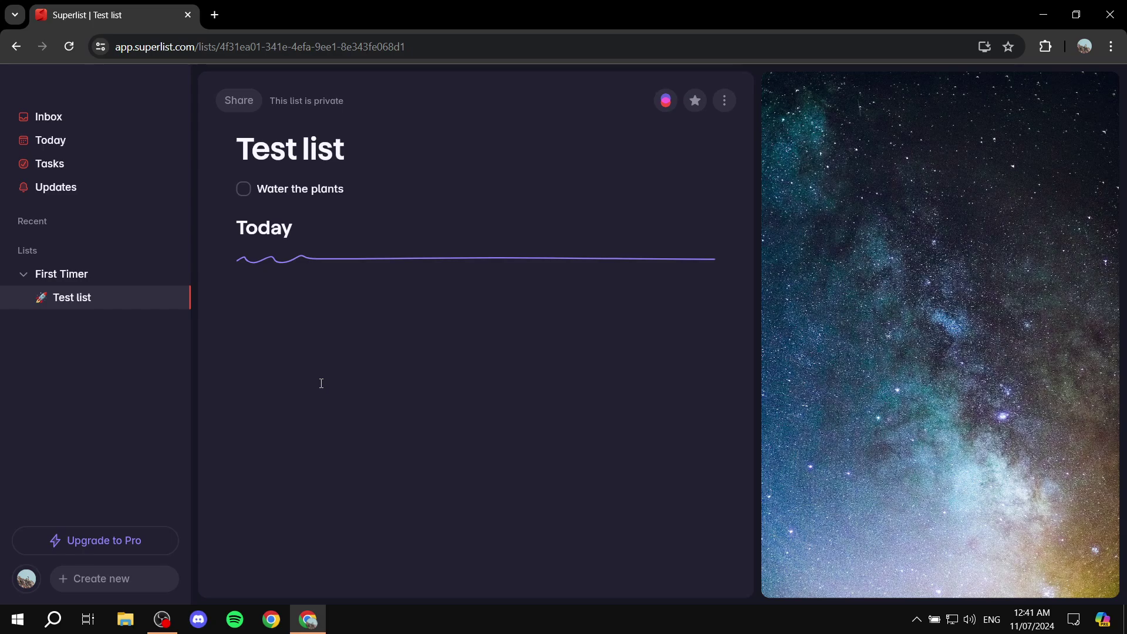
Step: Add a large 'Tomorrow' heading below the Today divider, followed by its own divider
key(Return)
key(Return)
key(Return)
key(Return)
key(Return)
text(/)
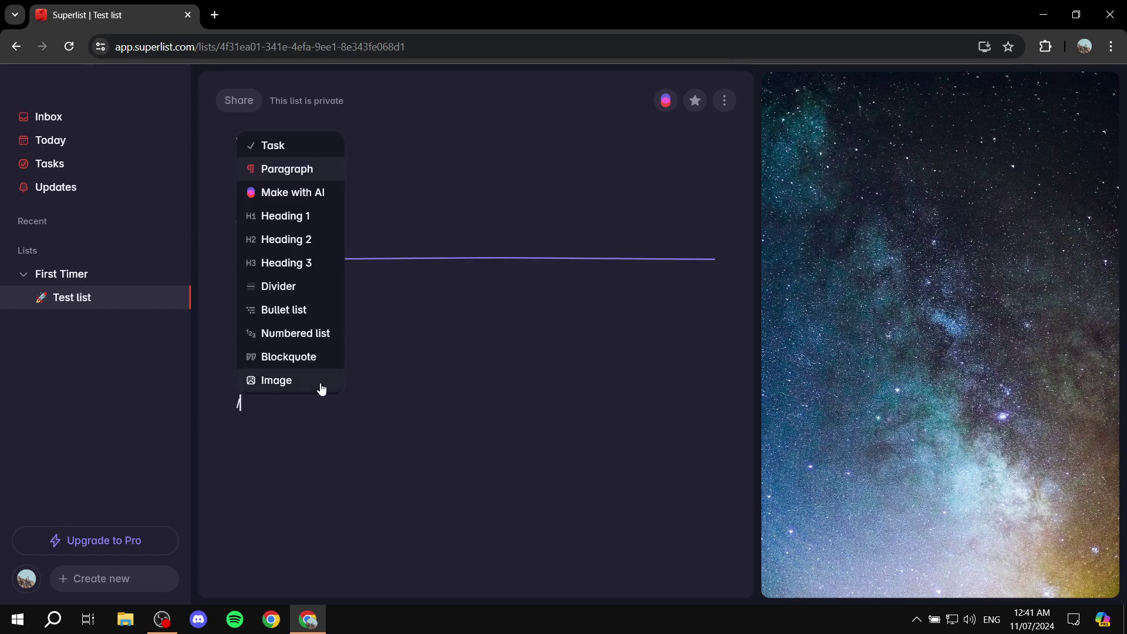
click(293, 193)
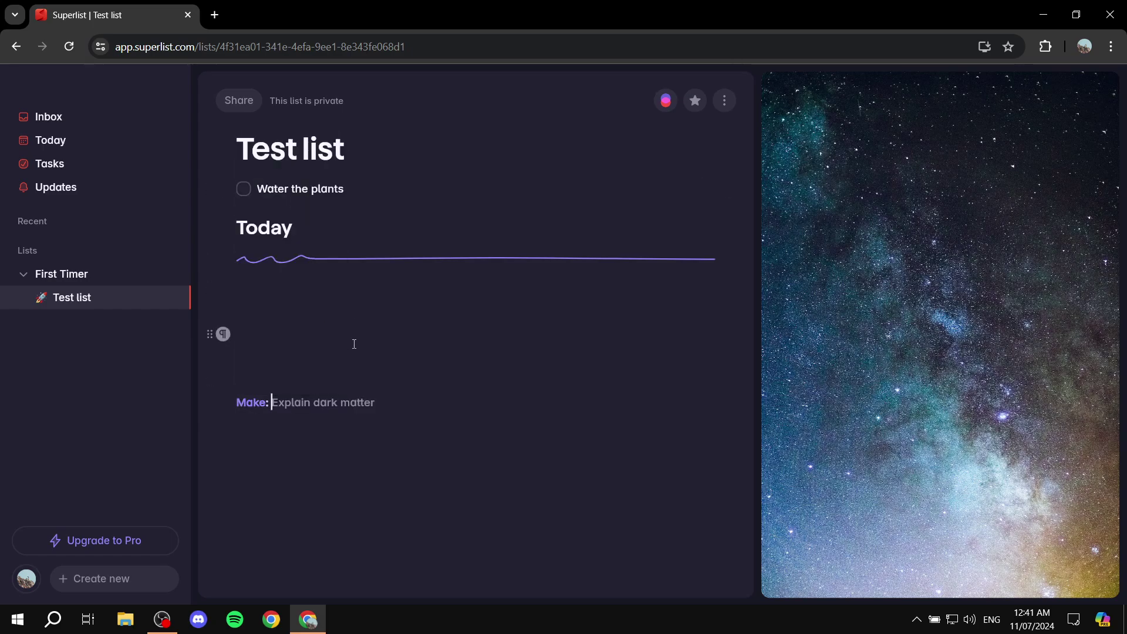
key(BackSpace)
text(/)
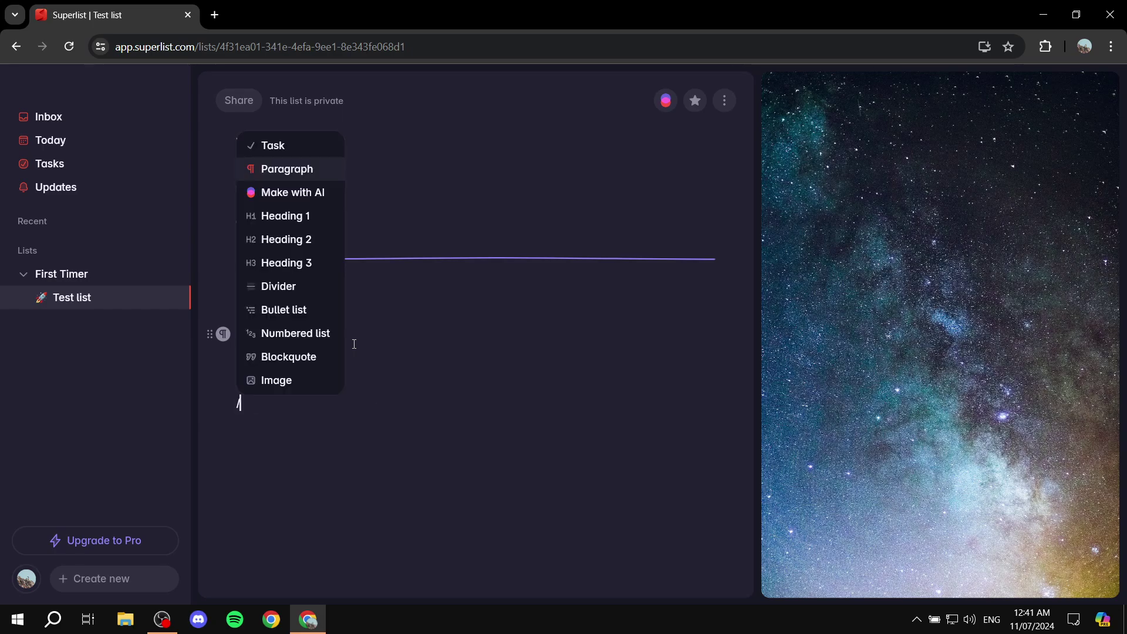
click(283, 217)
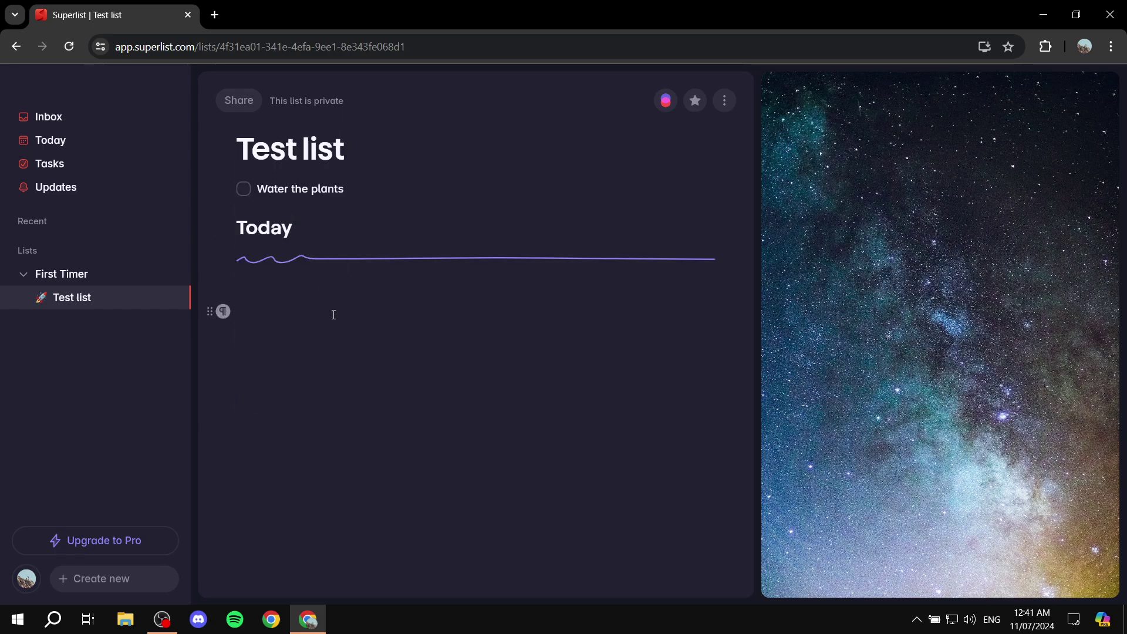
text(Tomorrow)
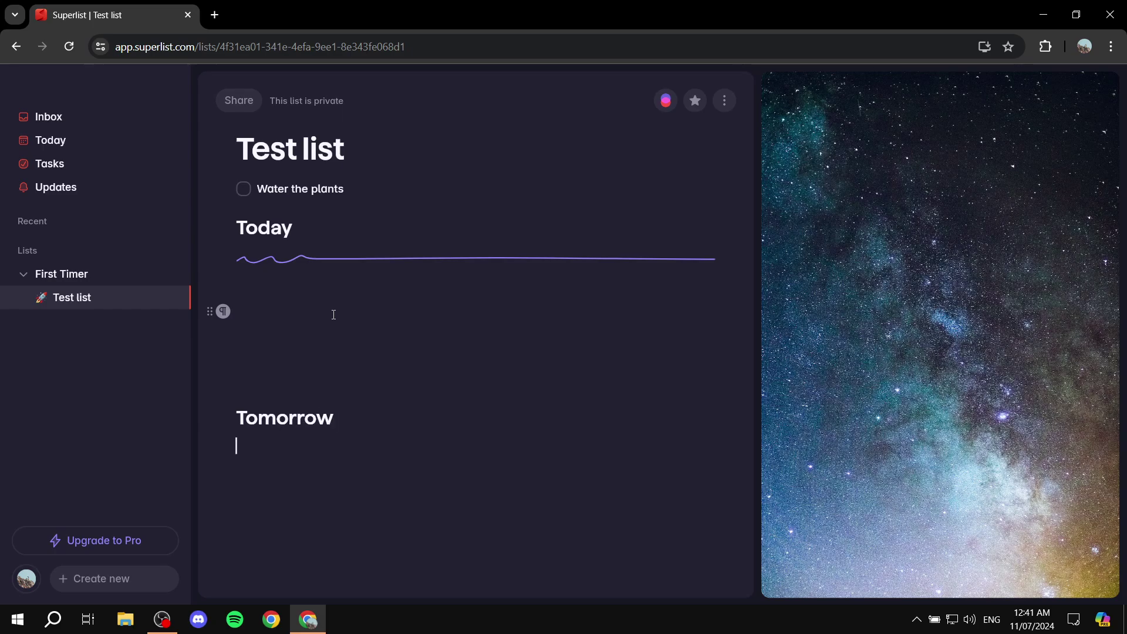
text(/)
click(317, 330)
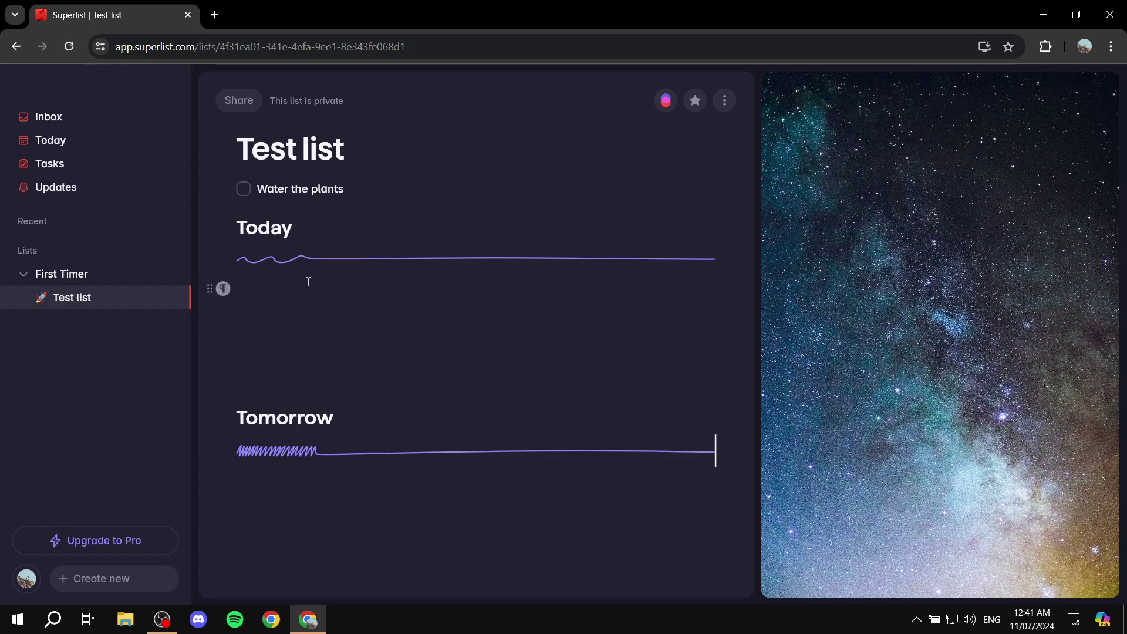
Step: Make the line under Today a Paragraph reading 'More text', with strikethrough tried then removed
click(286, 288)
text(/)
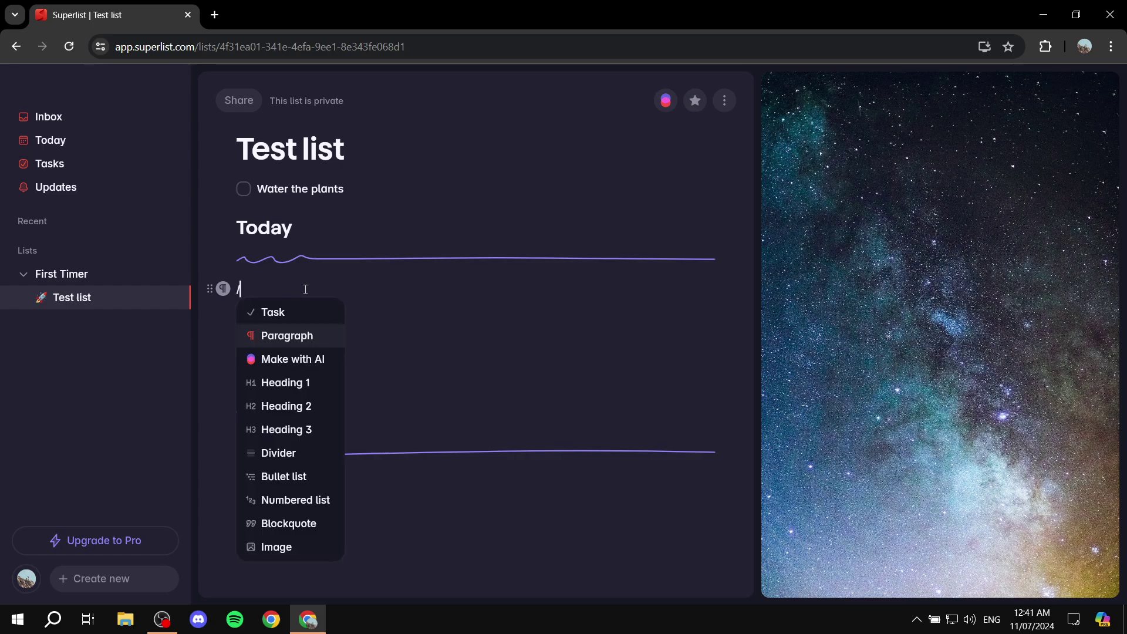
click(296, 340)
text(More )
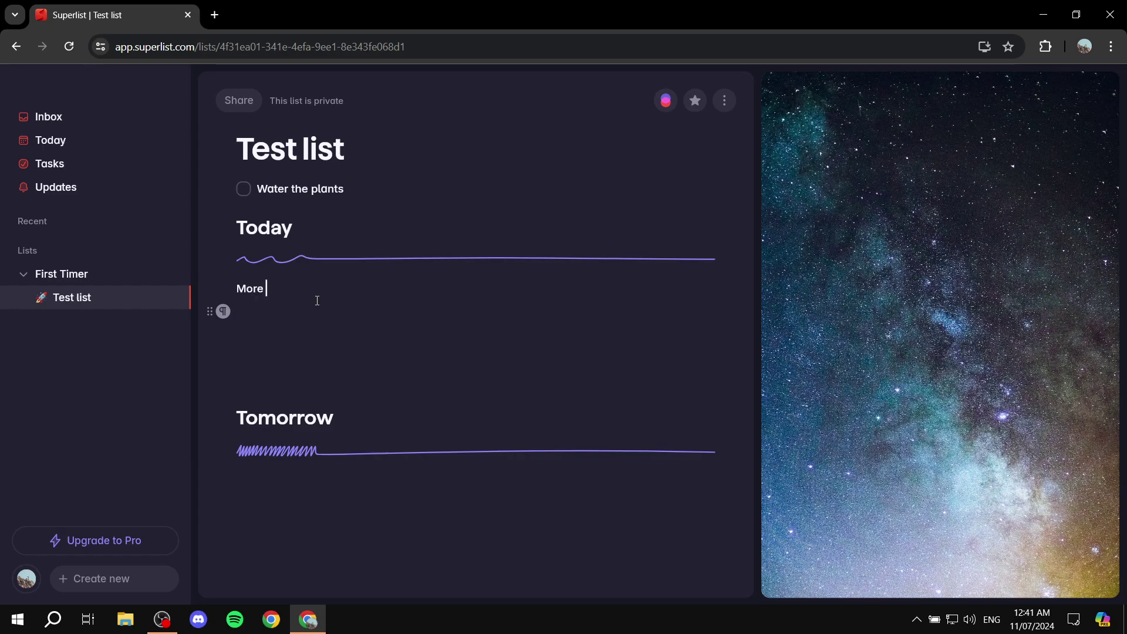
text(text)
drag(289, 290, 238, 287)
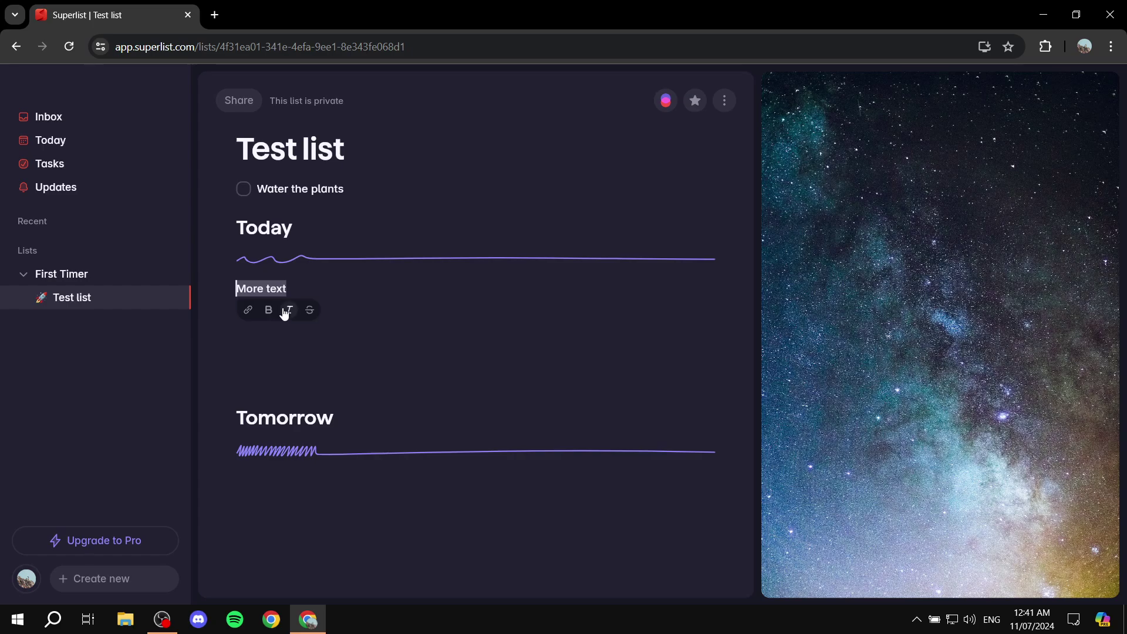
click(309, 310)
click(309, 310)
click(317, 284)
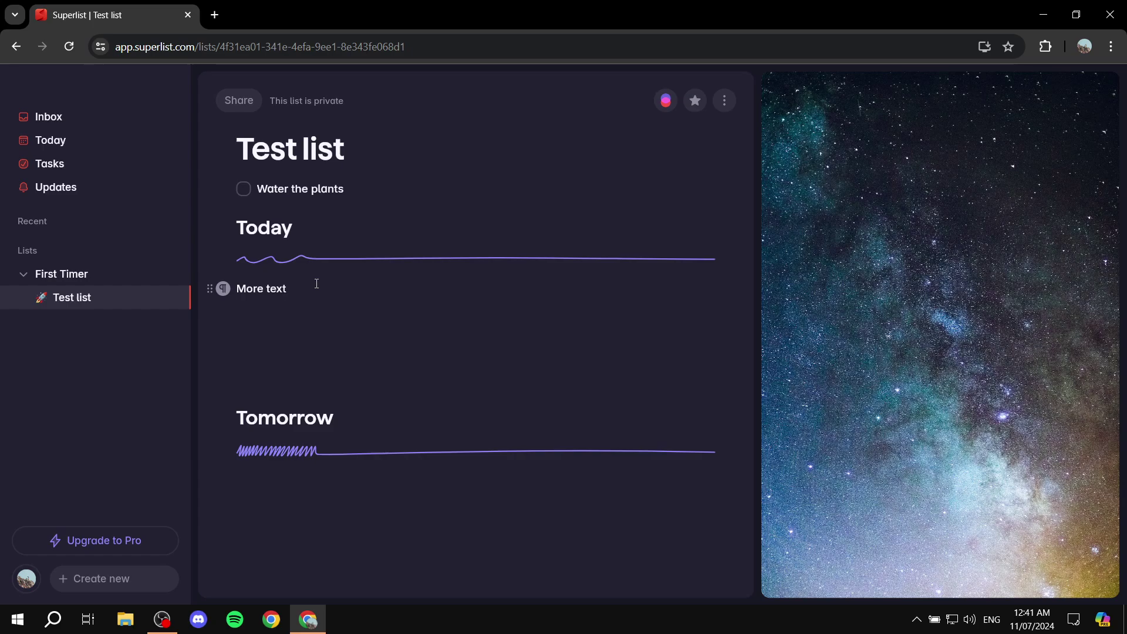
triple_click(288, 285)
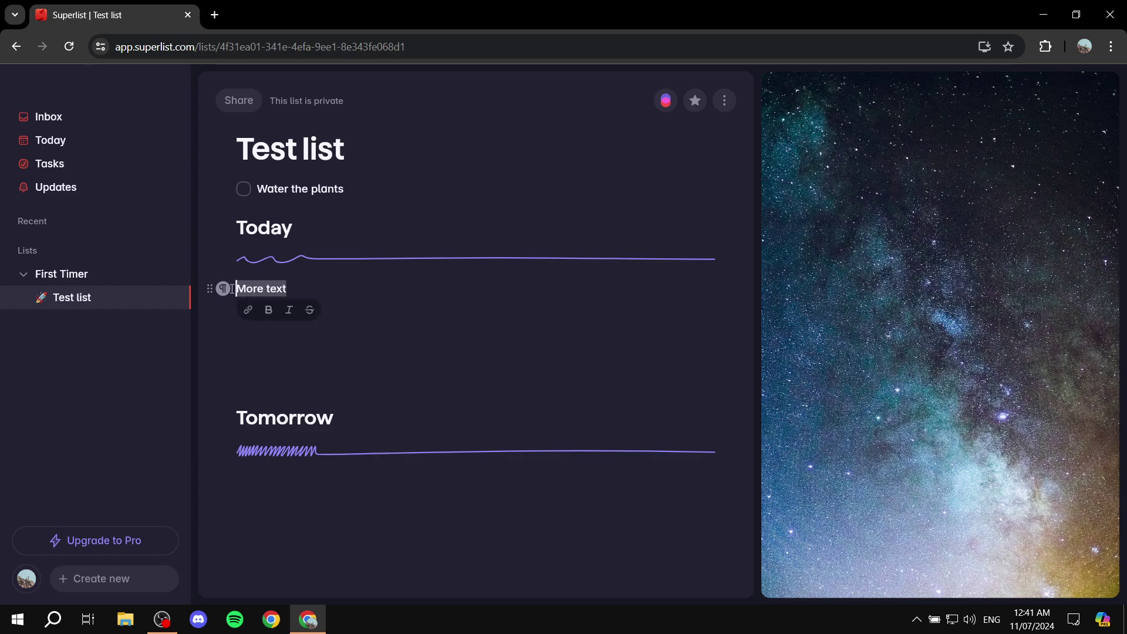
click(350, 290)
Step: Add a new line after 'More text' and browse the slash block menu without choosing a type
key(Return)
text(/)
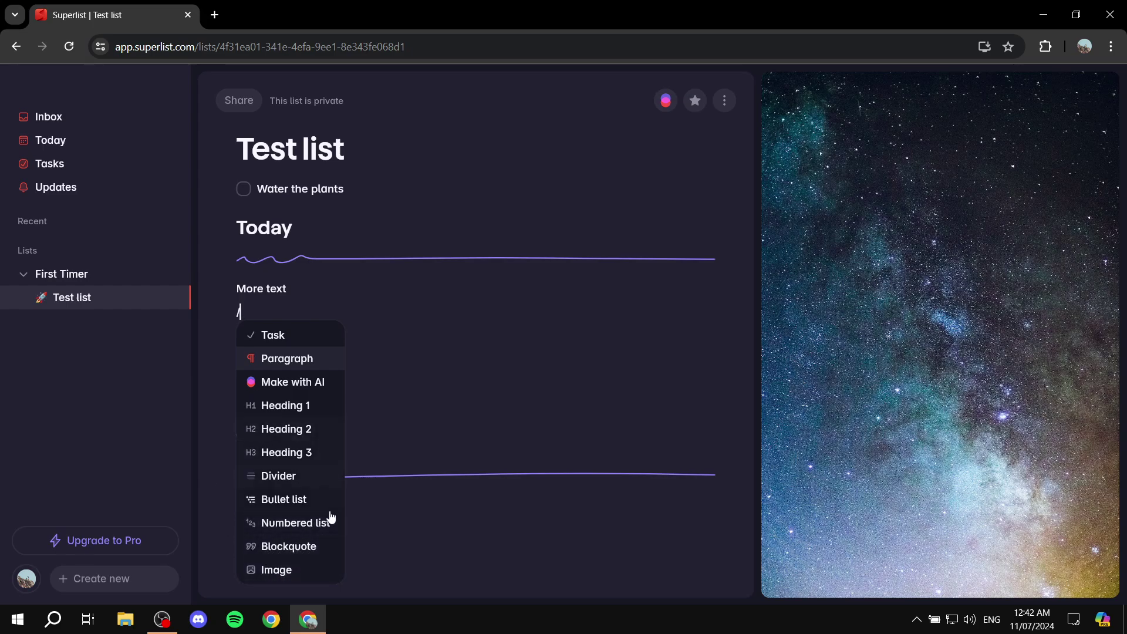
scroll(292, 461, down, 1)
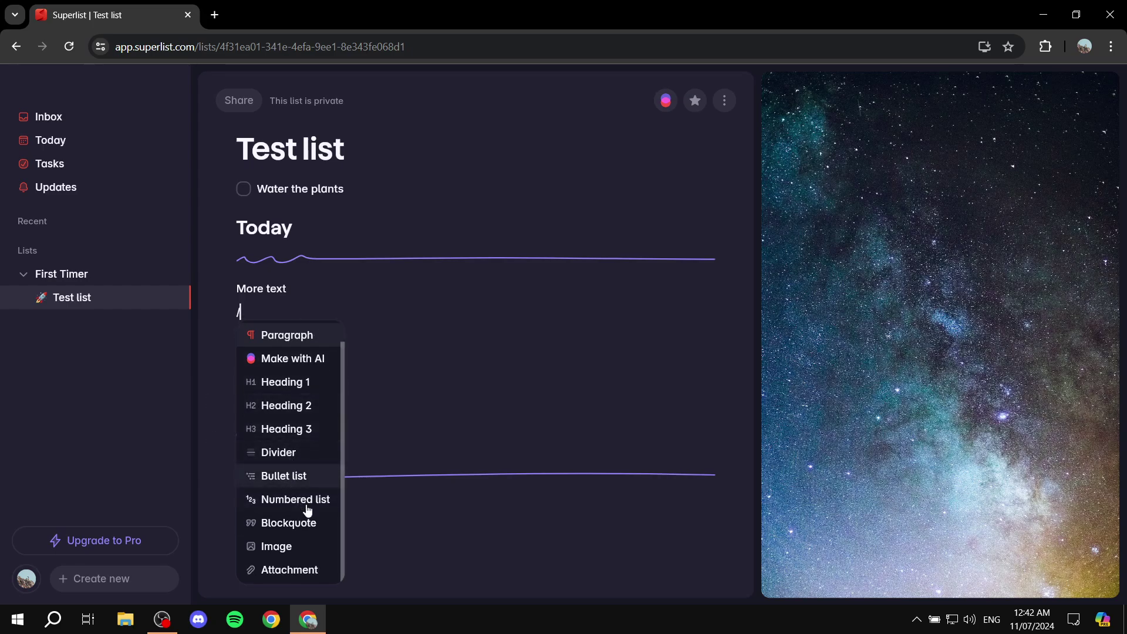
scroll(301, 554, up, 1)
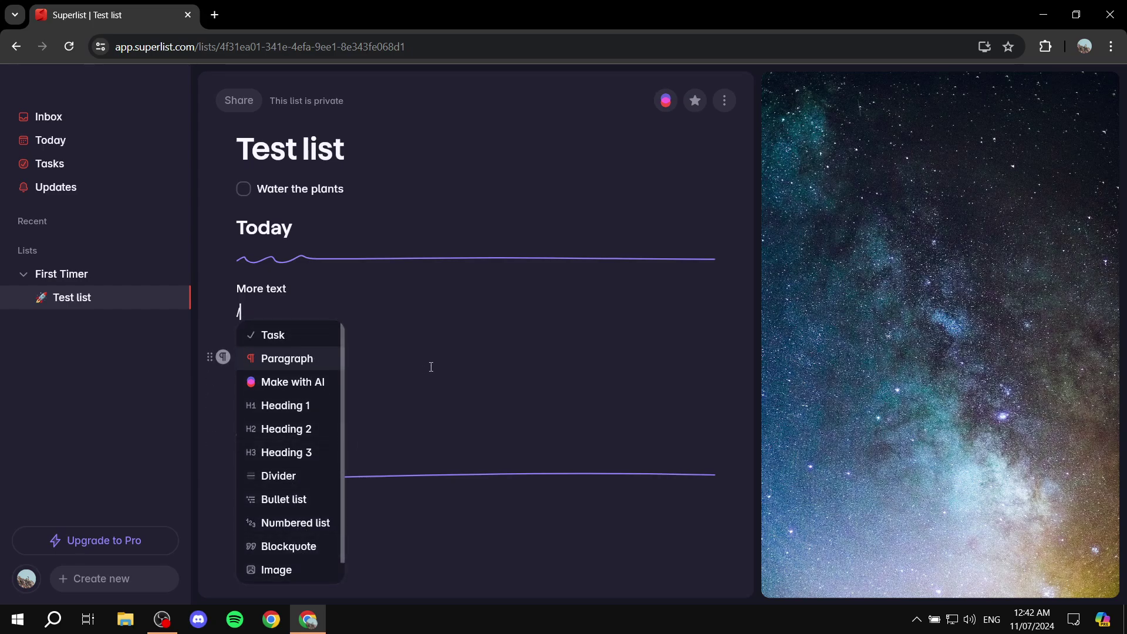
click(452, 375)
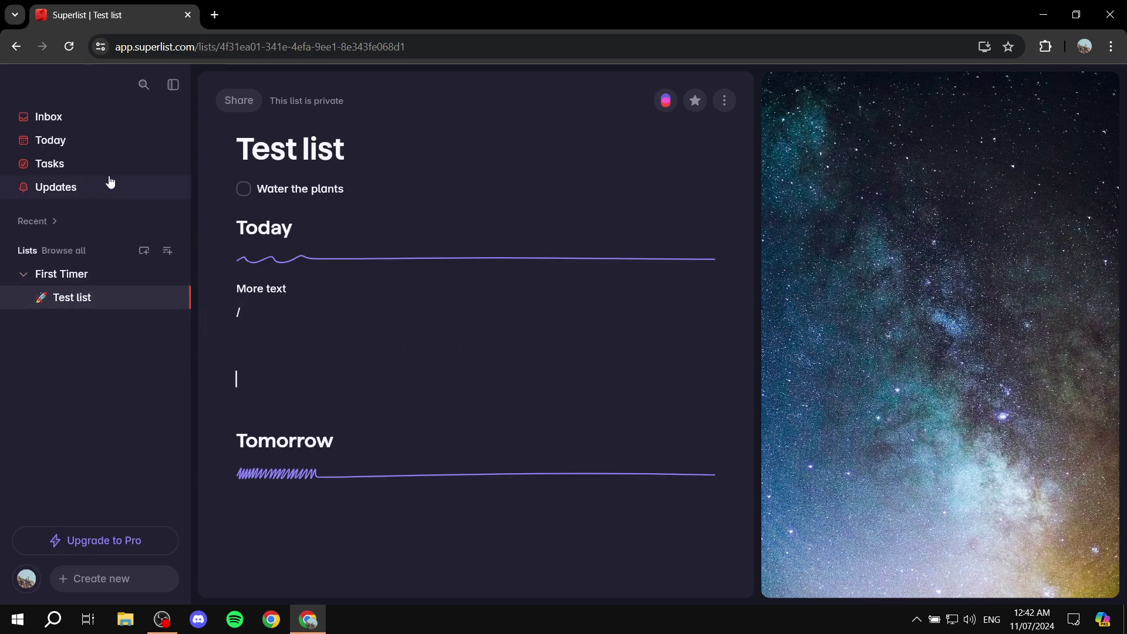
click(173, 84)
mouse_move(18, 88)
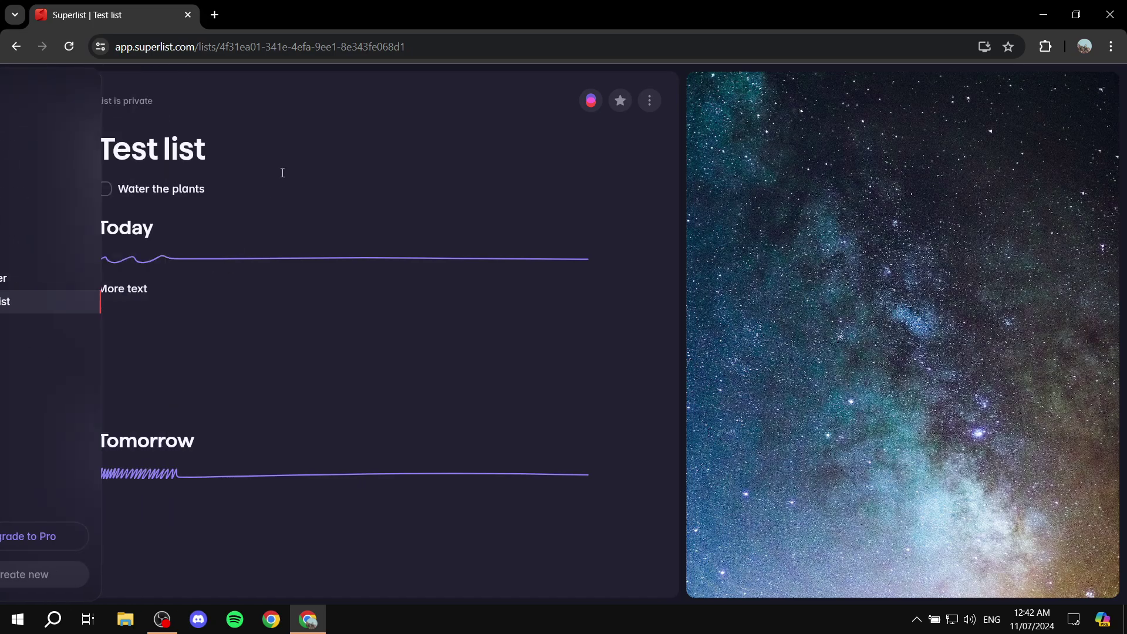
click(169, 89)
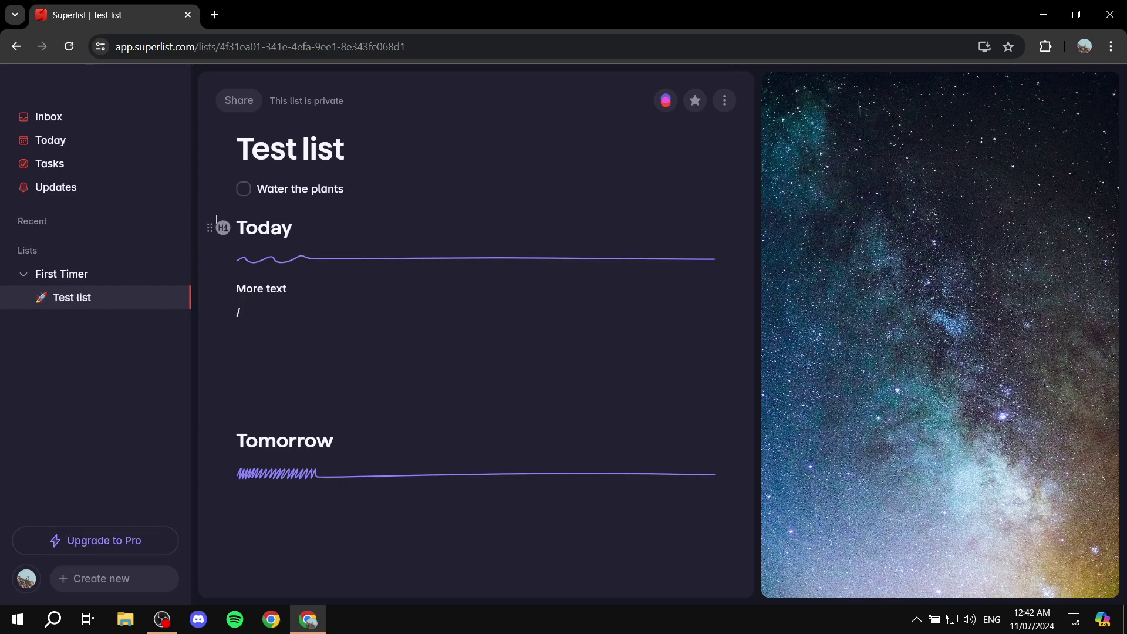
Step: Check off Water the plants in Tasks, then mark all Test list tasks incomplete
click(58, 165)
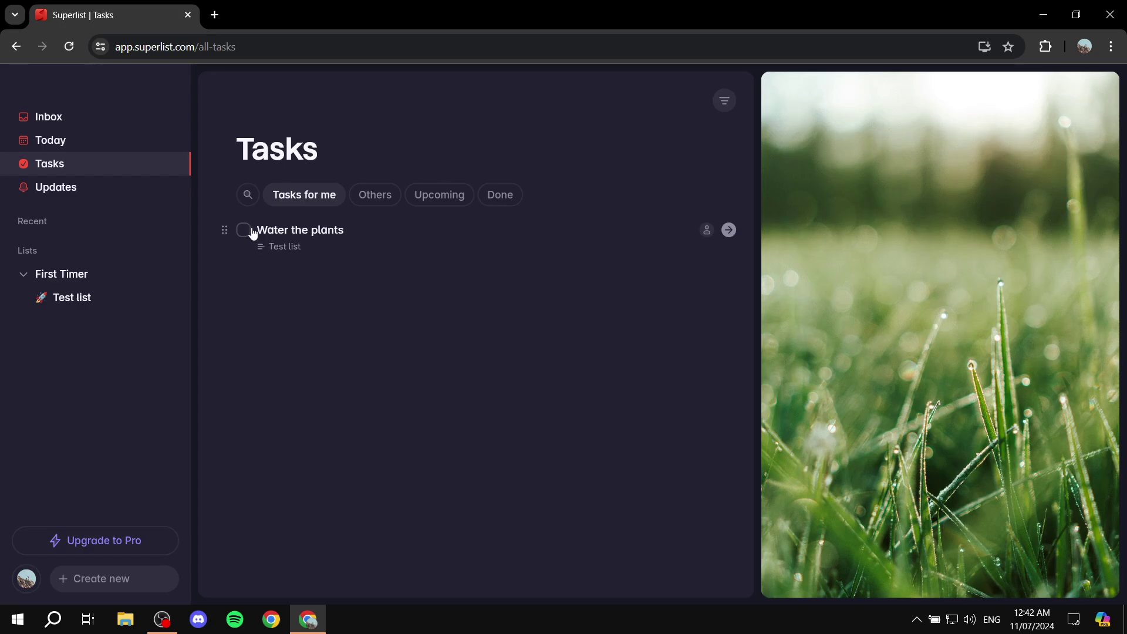
click(244, 231)
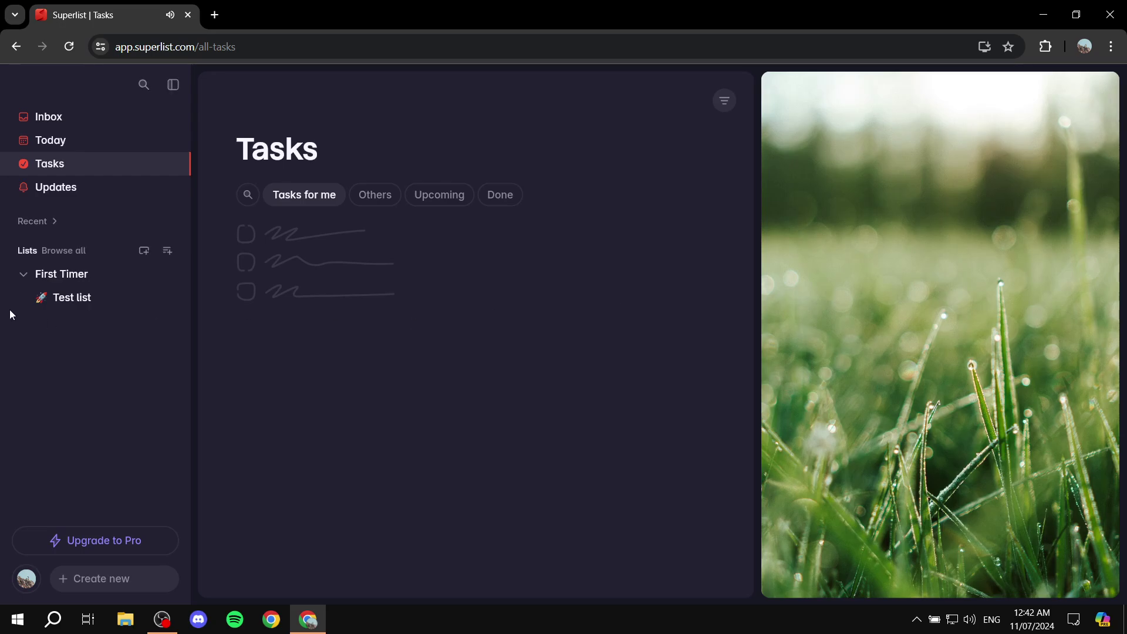
click(70, 298)
click(724, 101)
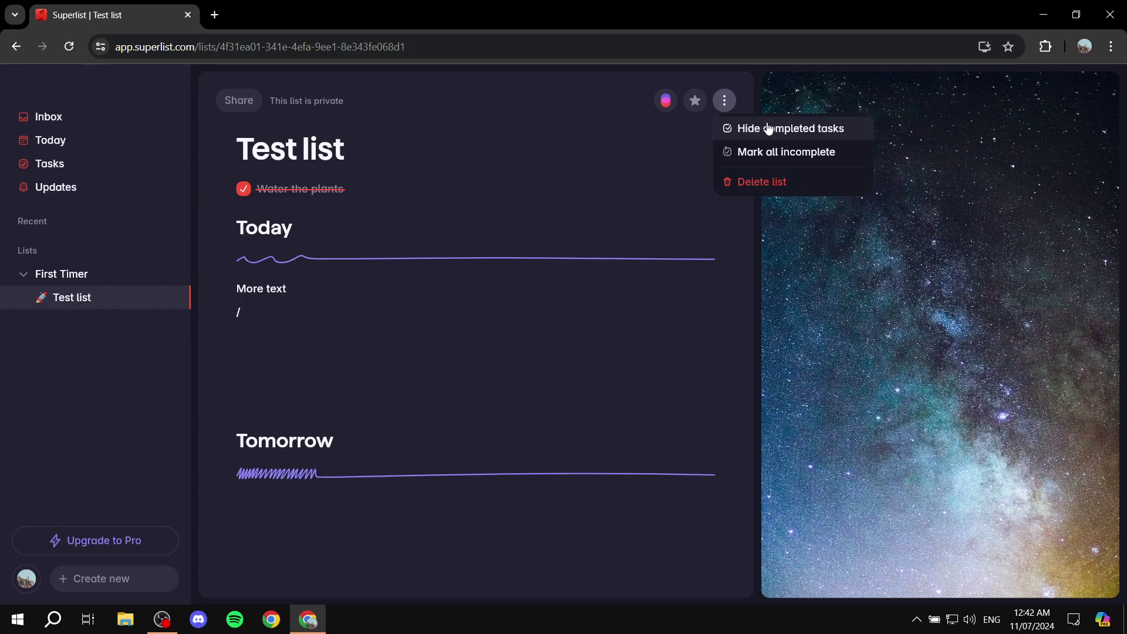
click(745, 161)
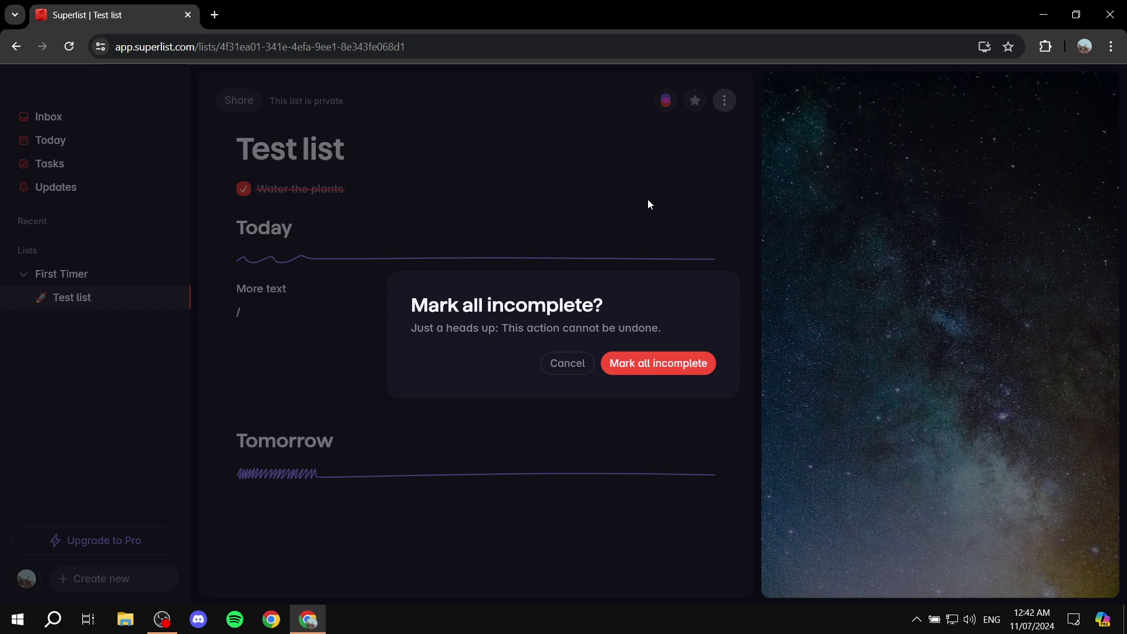
click(665, 373)
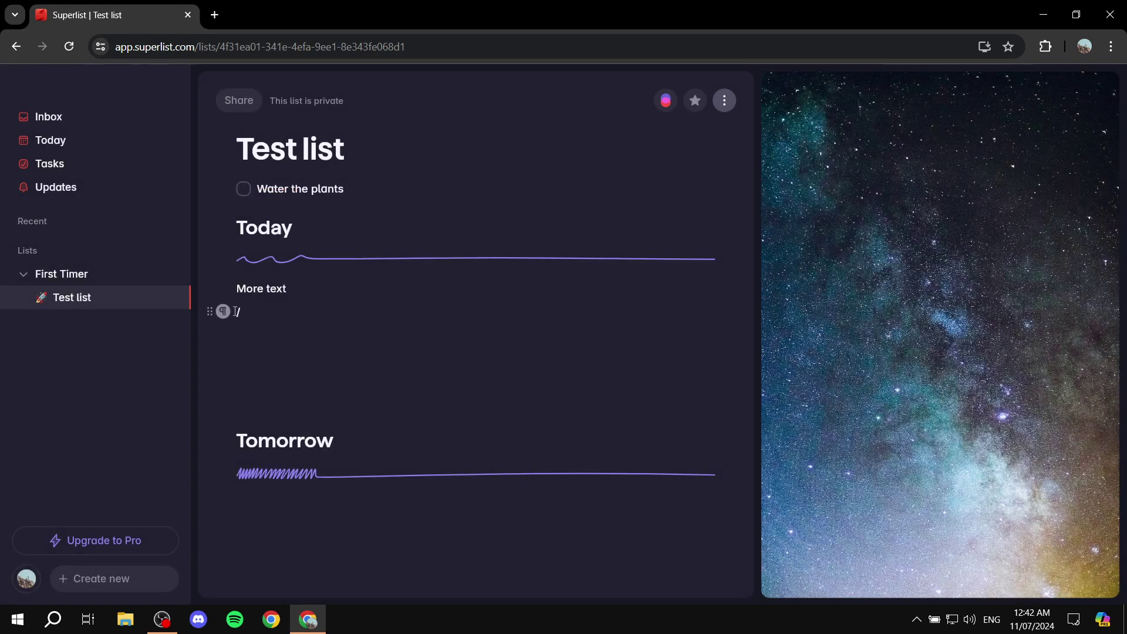
Step: Open Settings and scroll the Integrations list, covering Gmail, Google Calendar, Microsoft To Do and Figma
key(ctrl+comma)
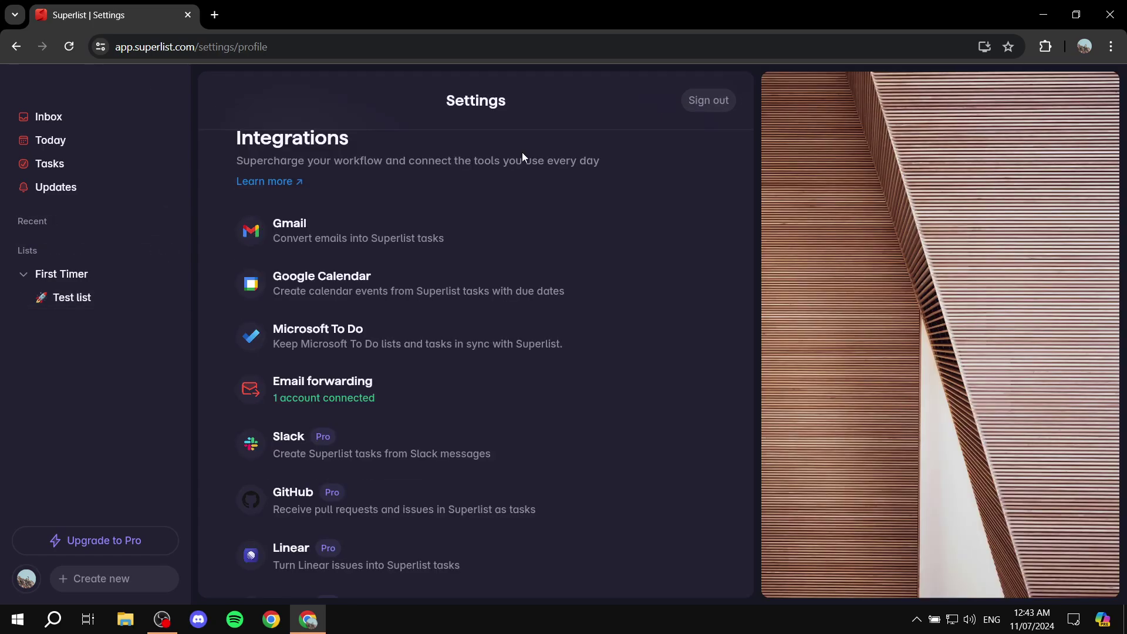
scroll(508, 177, up, 2)
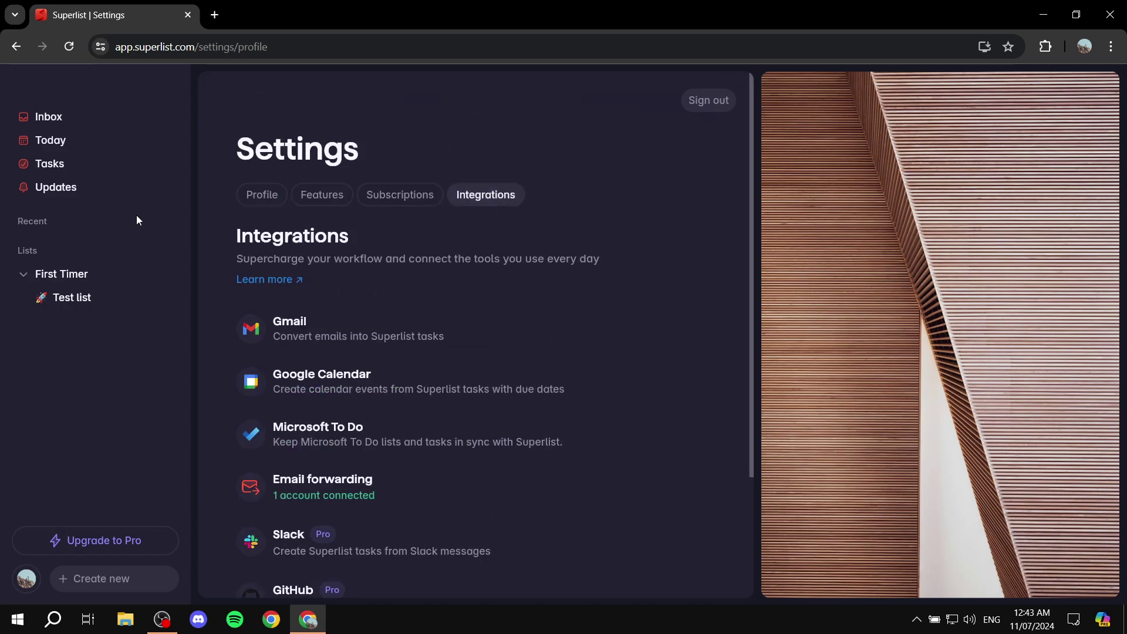
click(21, 581)
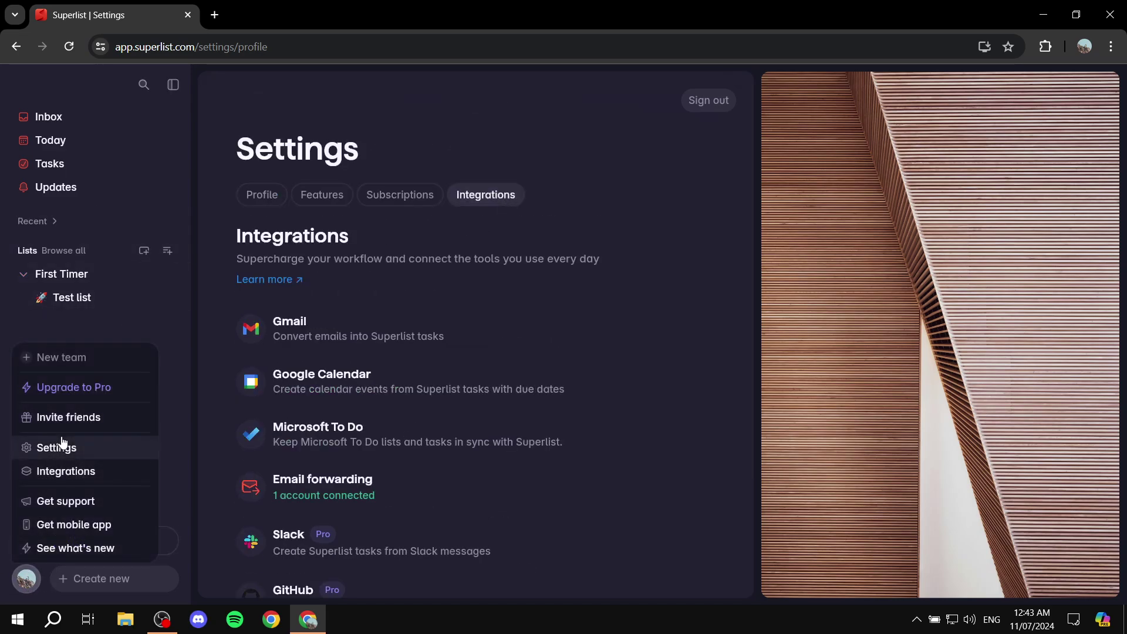
click(37, 568)
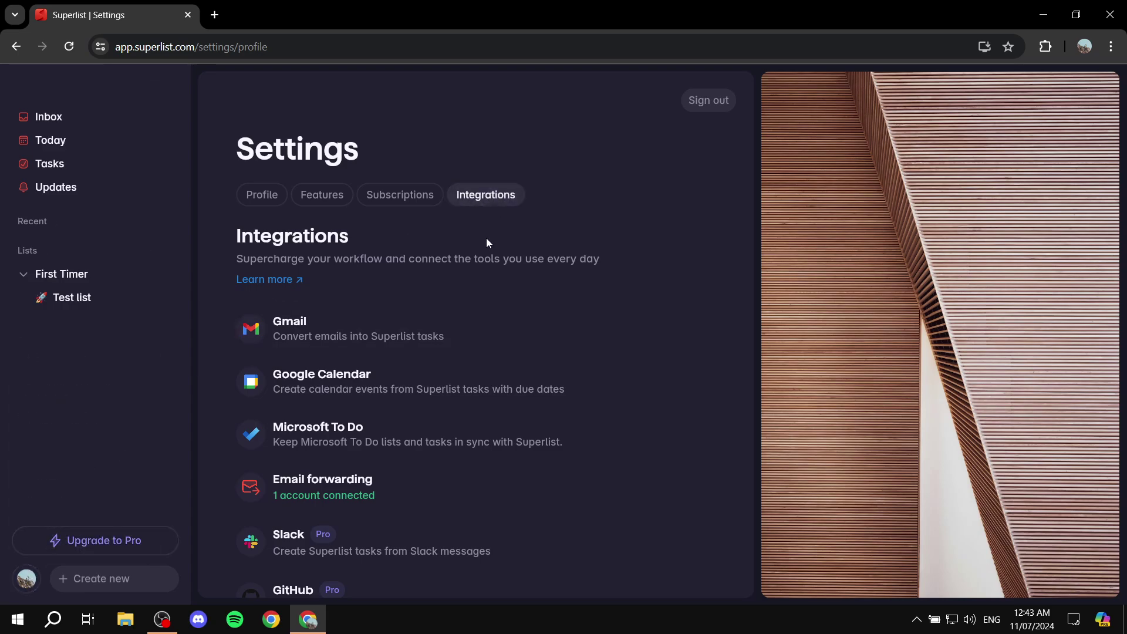
scroll(487, 247, down, 1)
scroll(409, 323, down, 2)
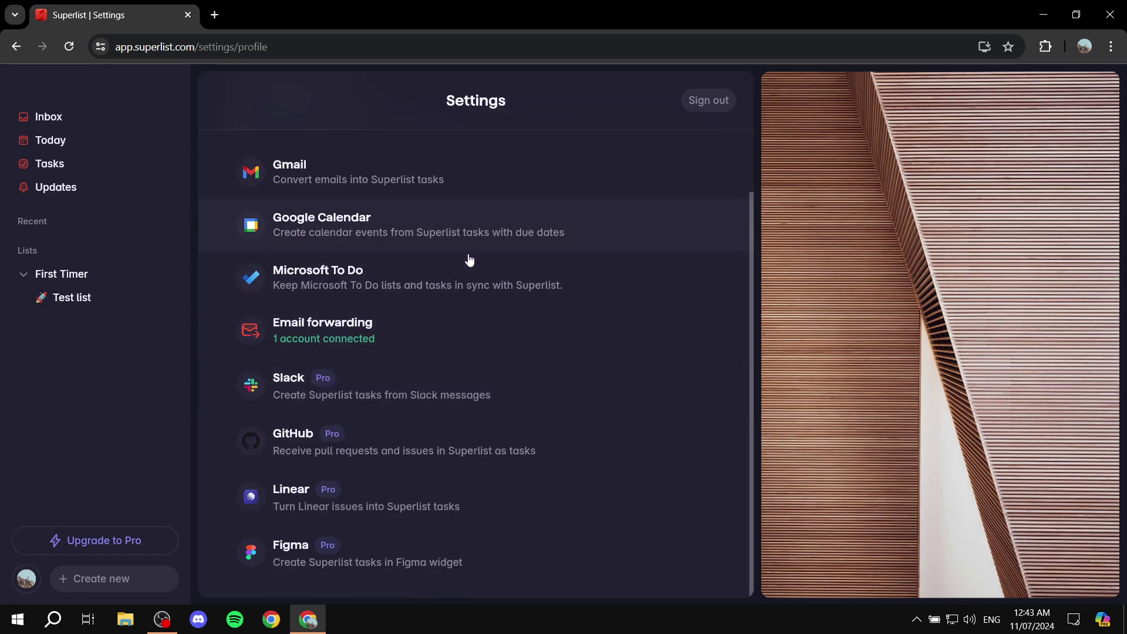